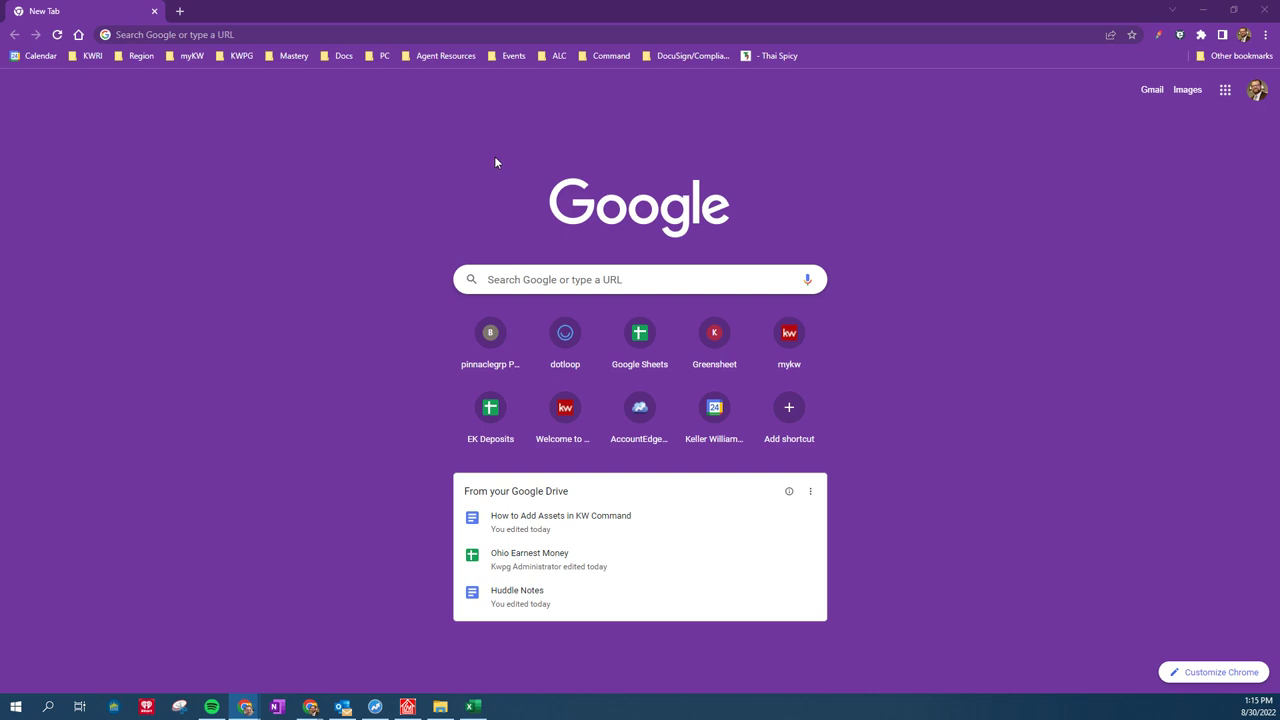
Load the agent.kw.com site in the browser
left_click(339, 33)
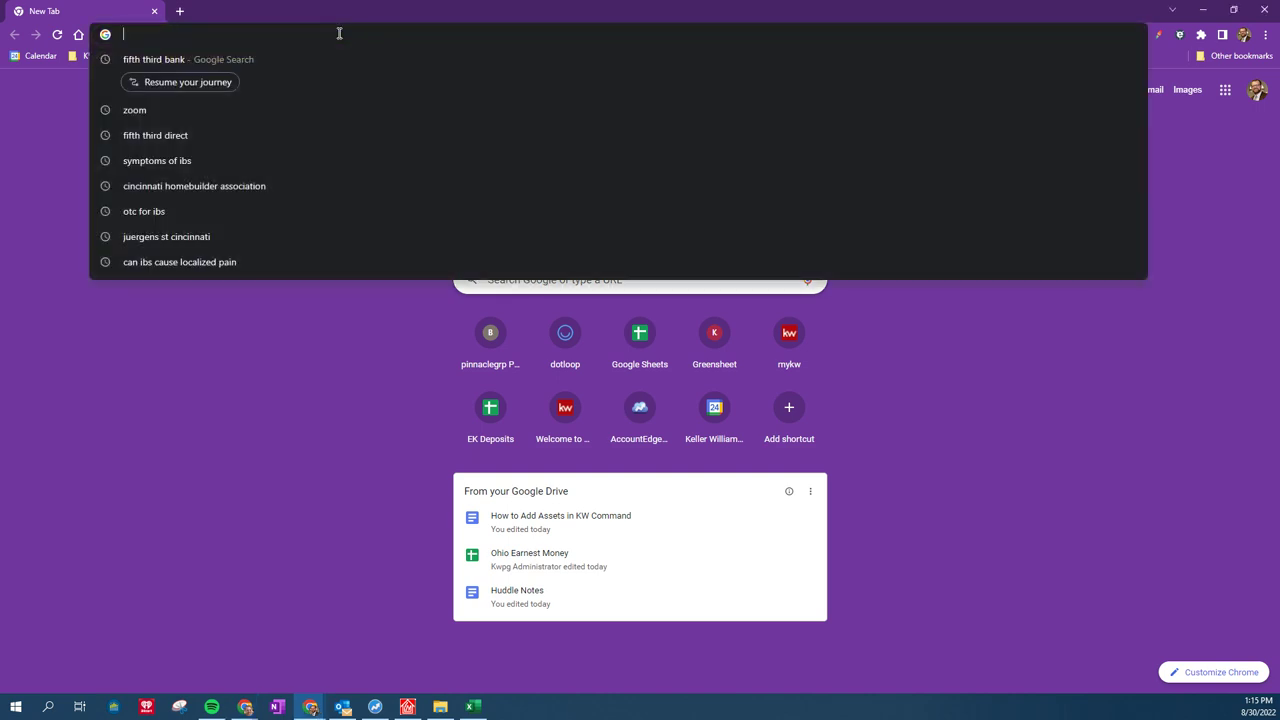
type("agent.")
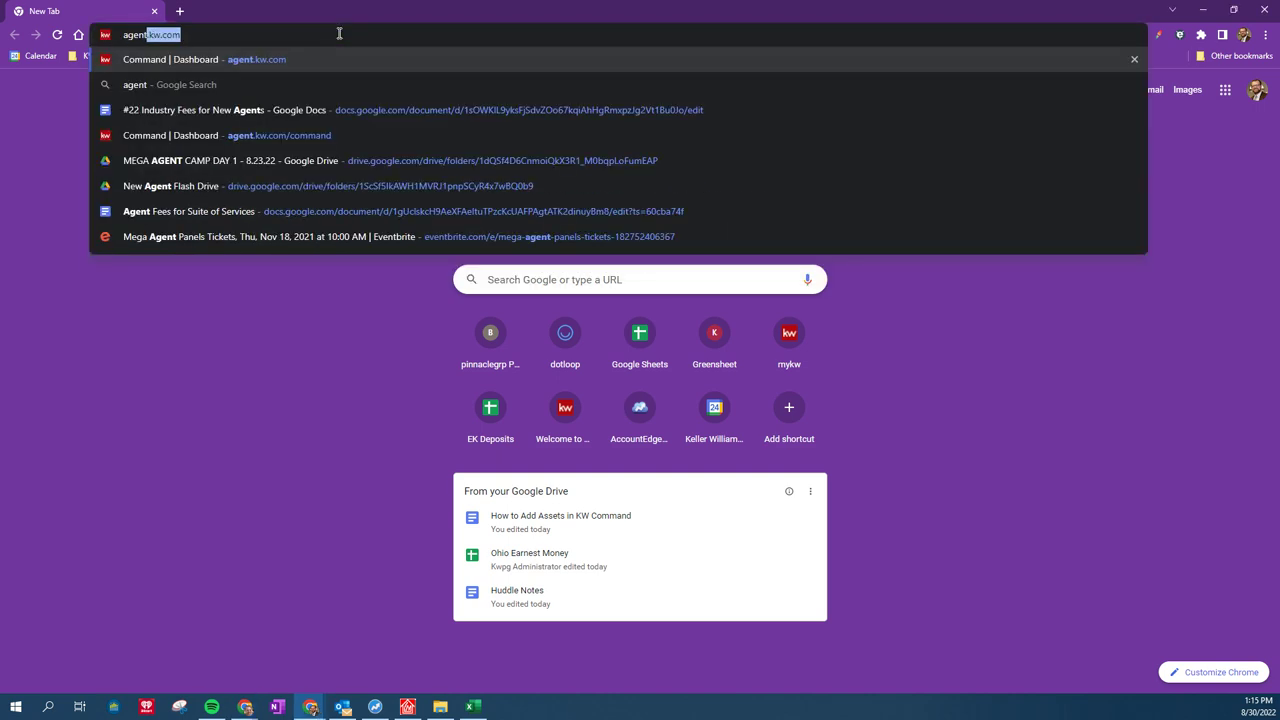
type("kw.com/")
key("Return")
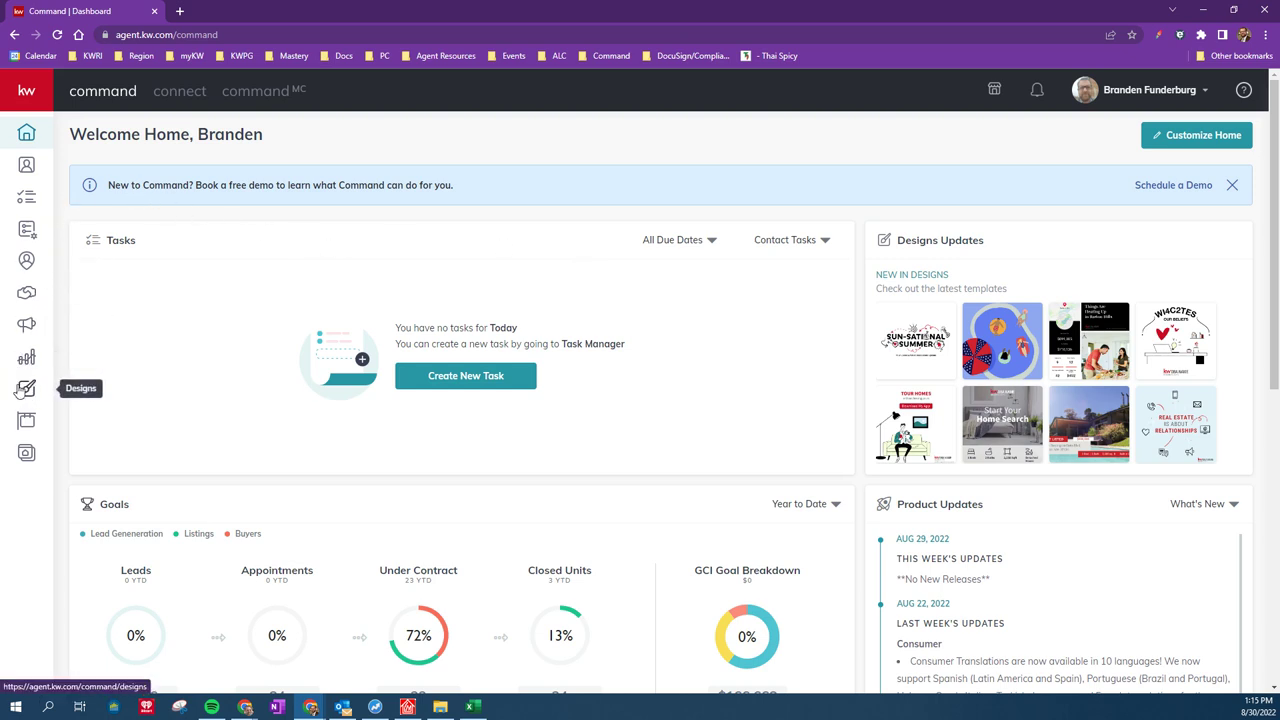
Start a new Social design from the Designs section
left_click(26, 390)
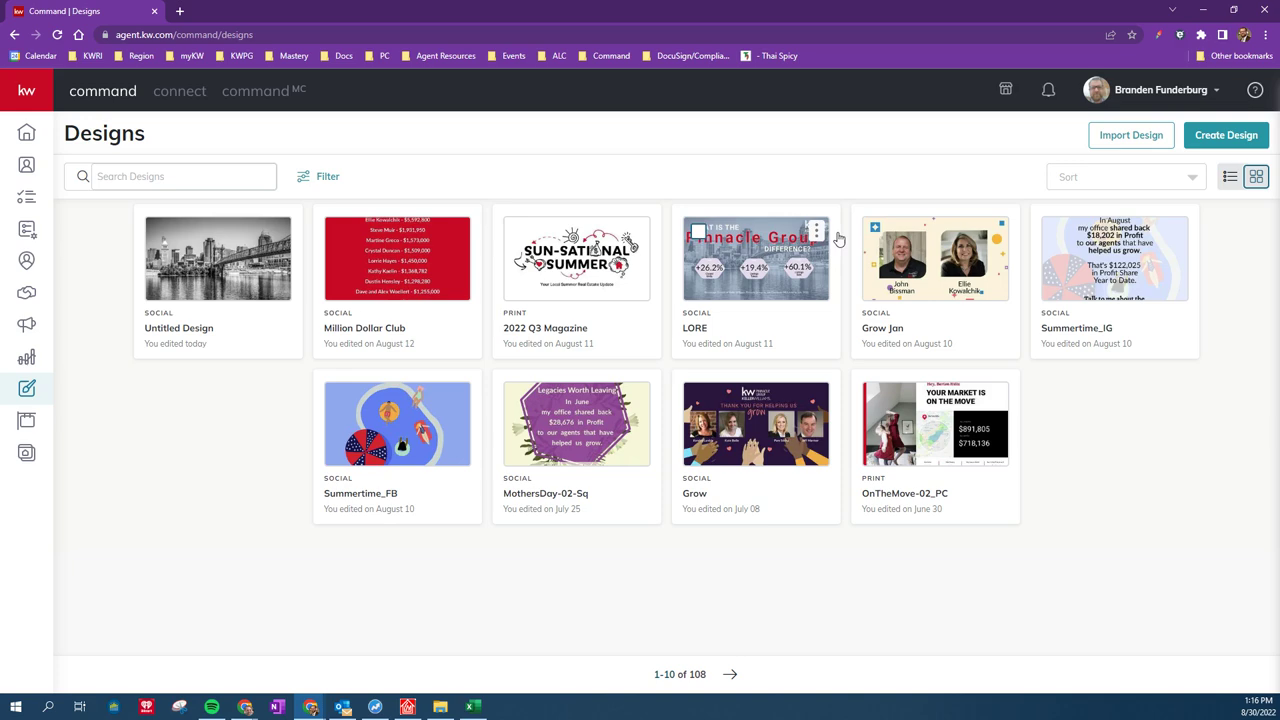
left_click(1220, 137)
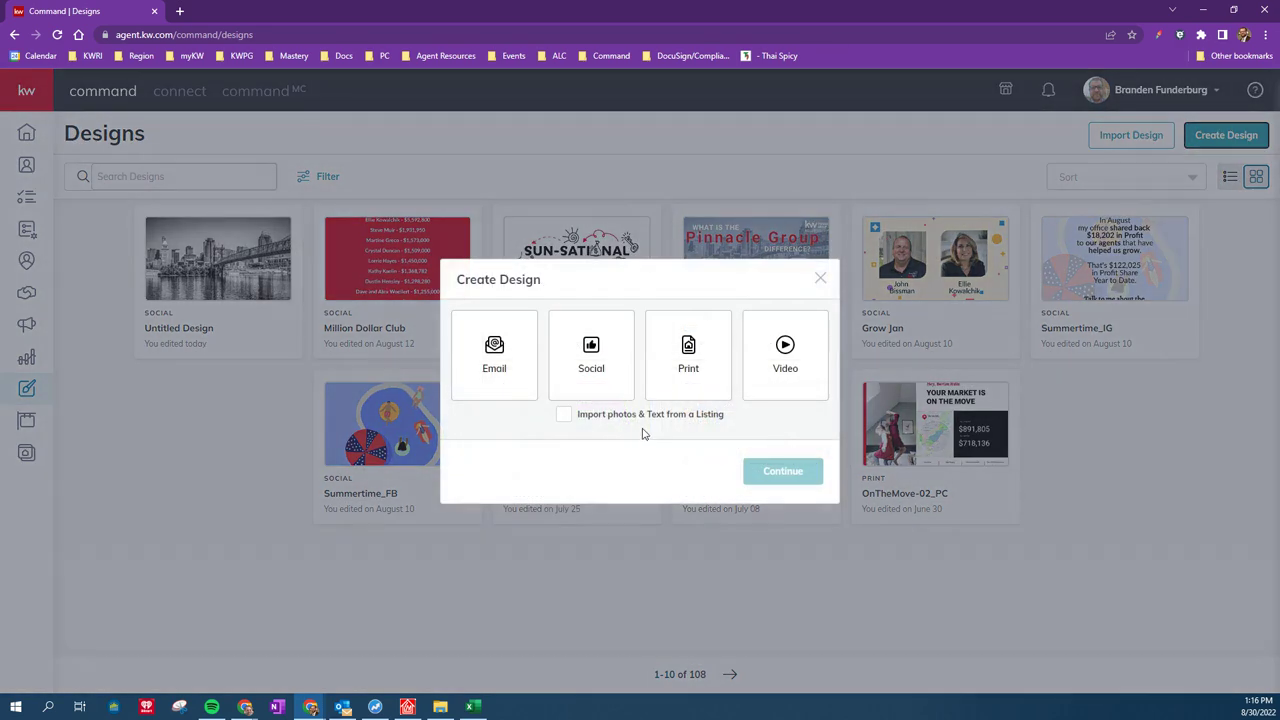
left_click(595, 367)
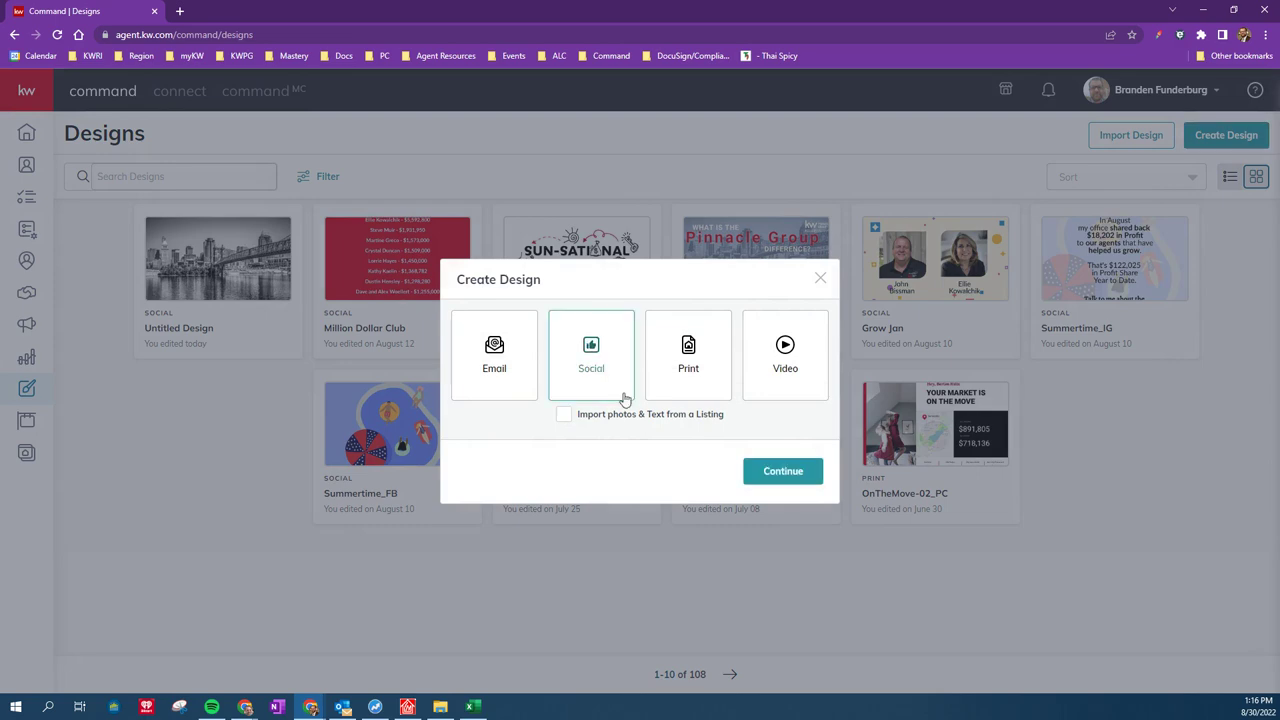
Continue into the design editor and open the Logos section of the brand Assets
left_click(785, 474)
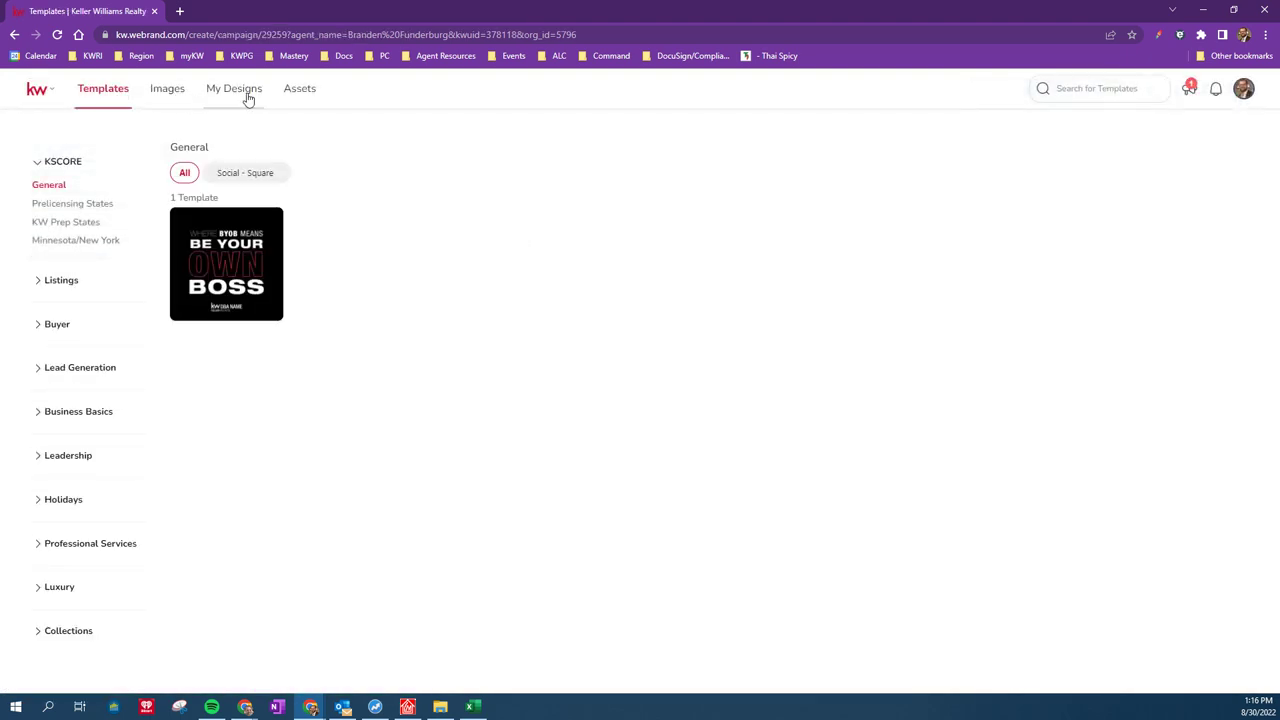
left_click(297, 92)
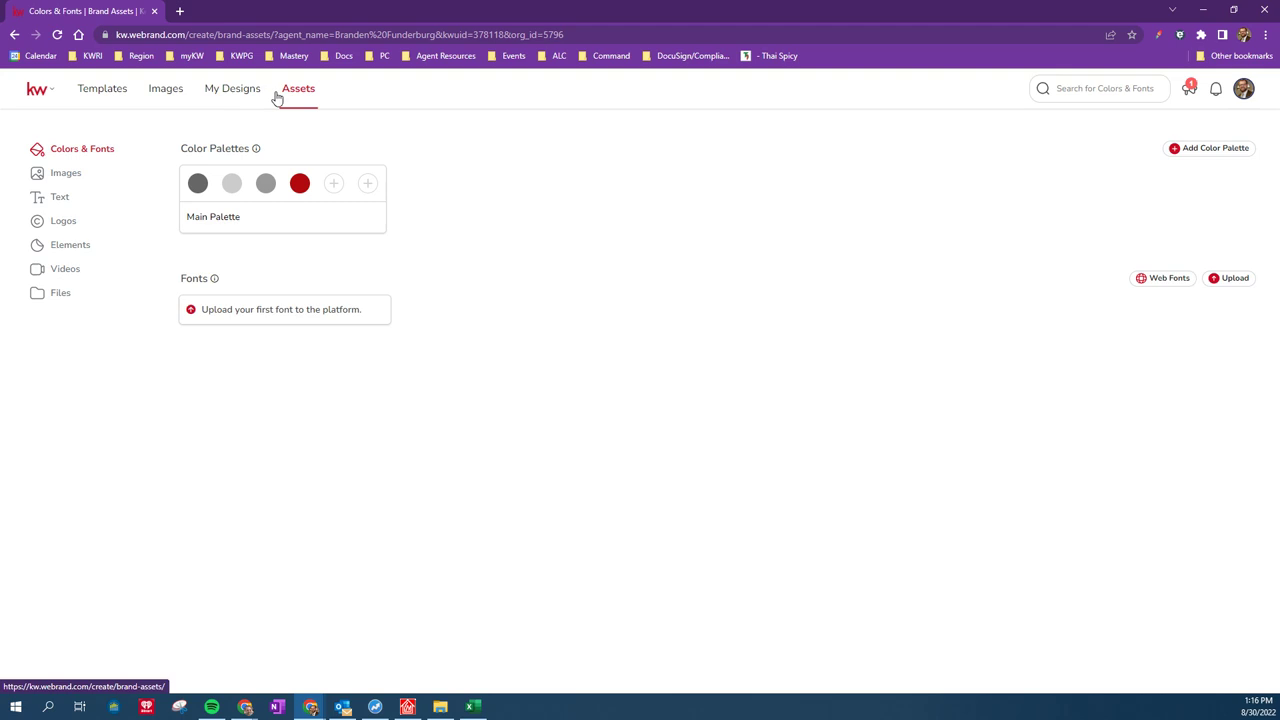
left_click(63, 224)
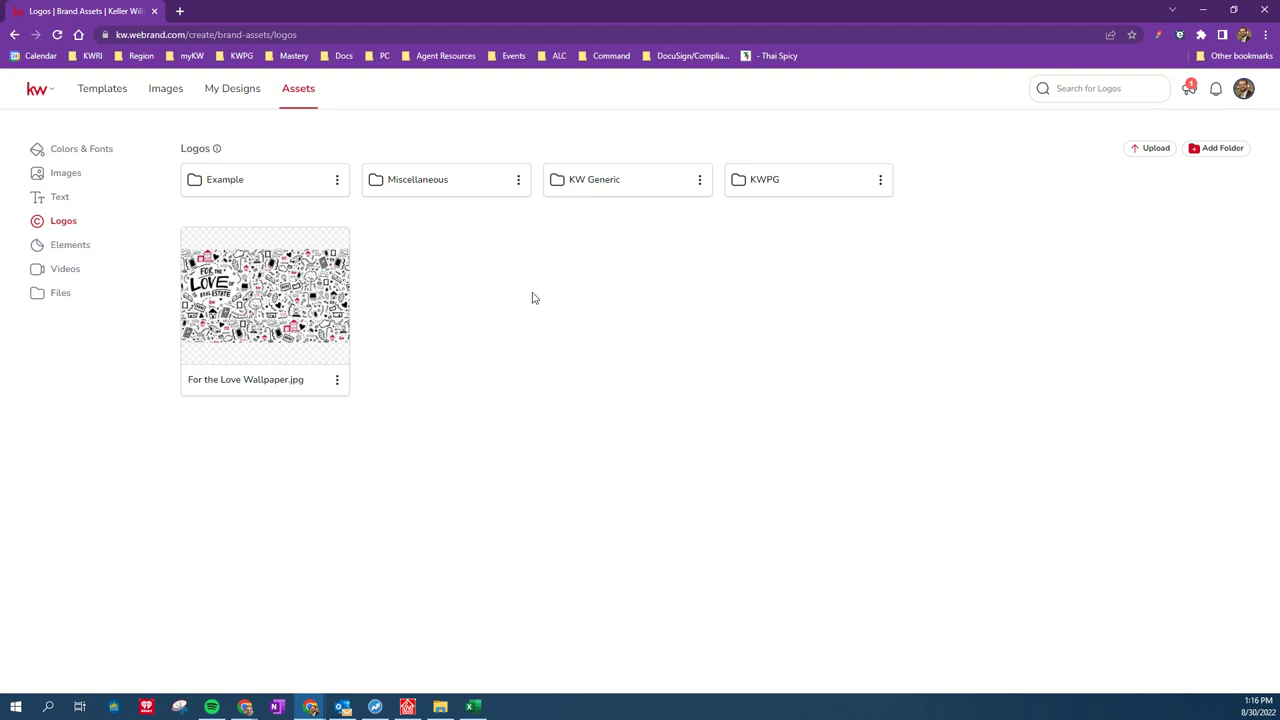
Delete the existing Example logo folder
left_click(337, 181)
left_click(392, 200)
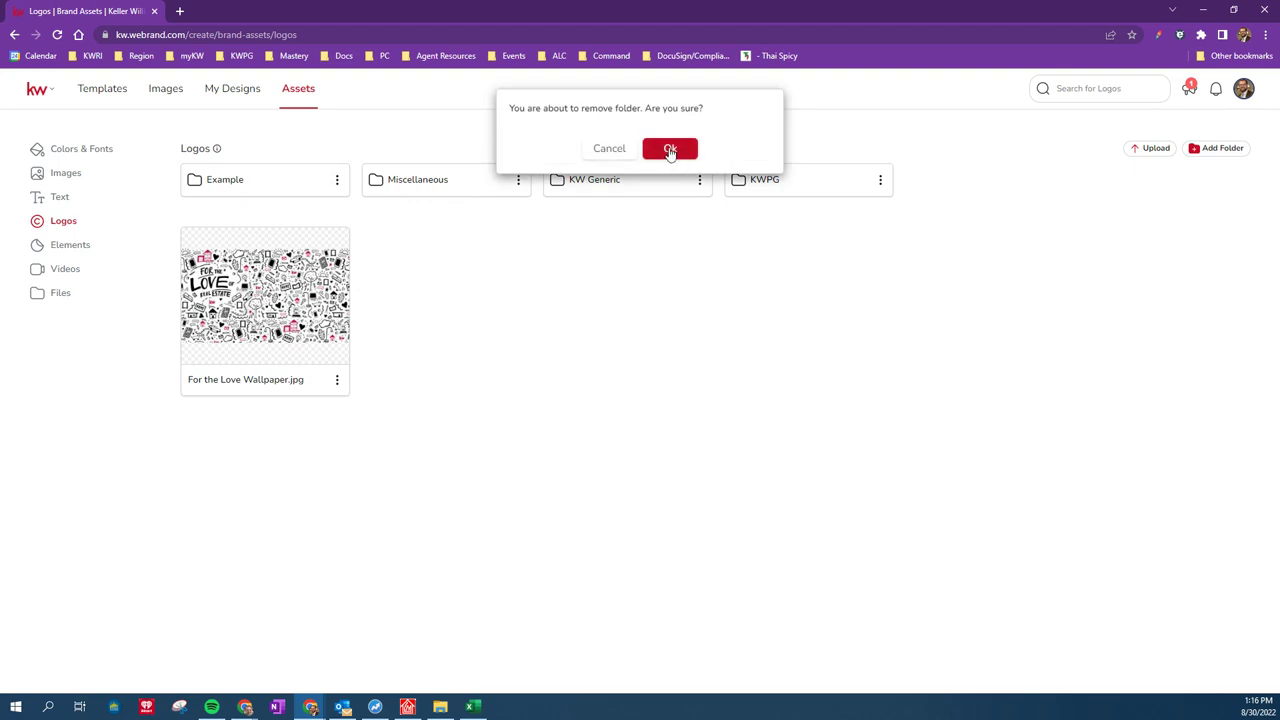
left_click(669, 148)
Create a new logo folder named 'Example', open it, and begin an upload
left_click(1214, 150)
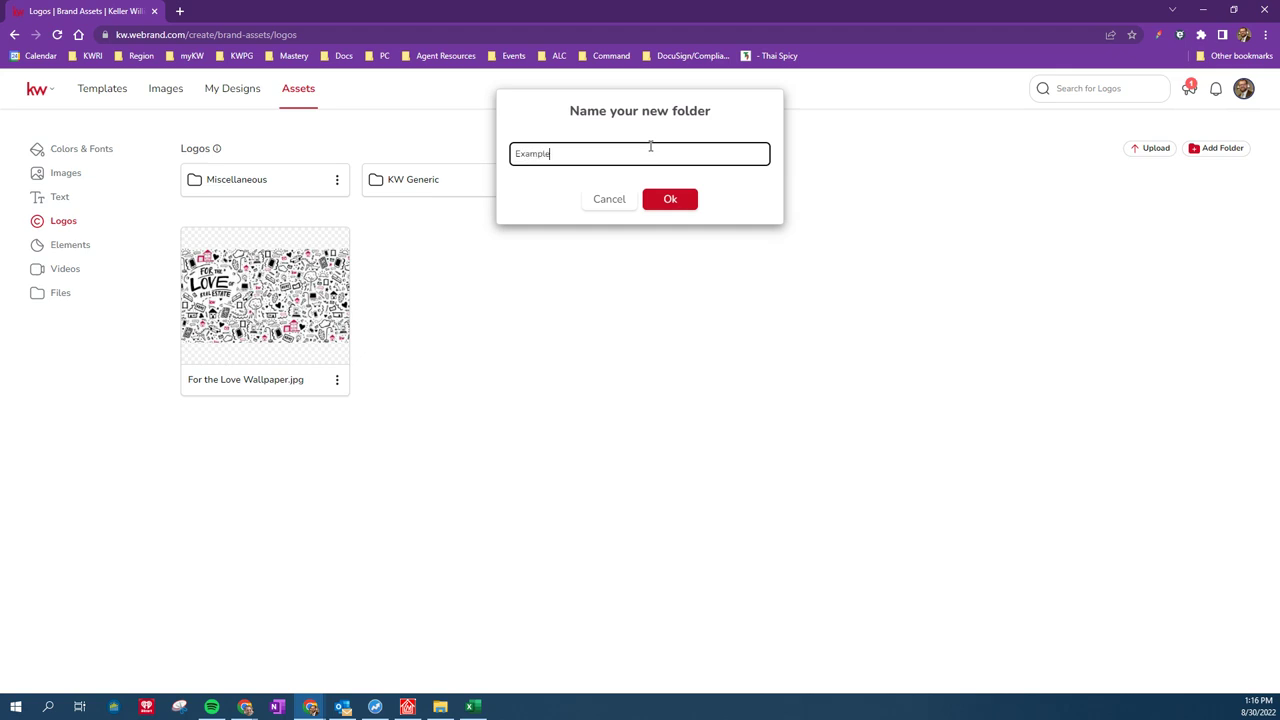
type("Example")
left_click(672, 199)
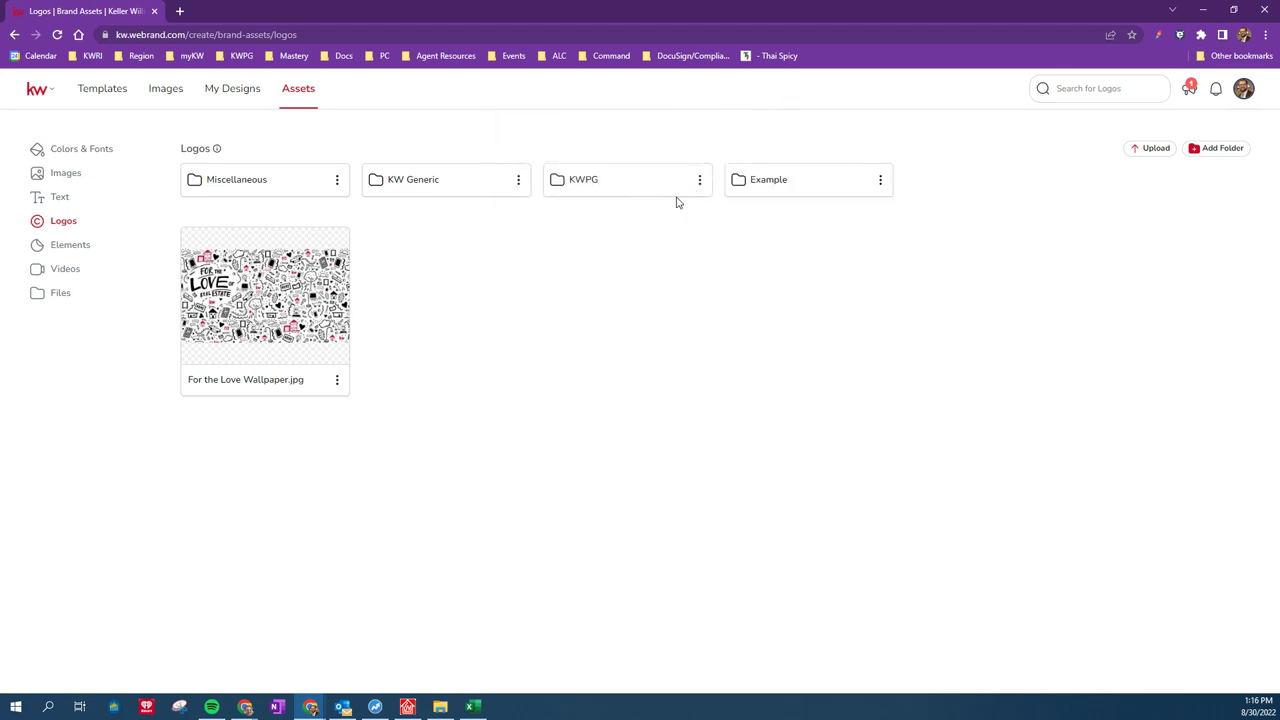
left_click(784, 186)
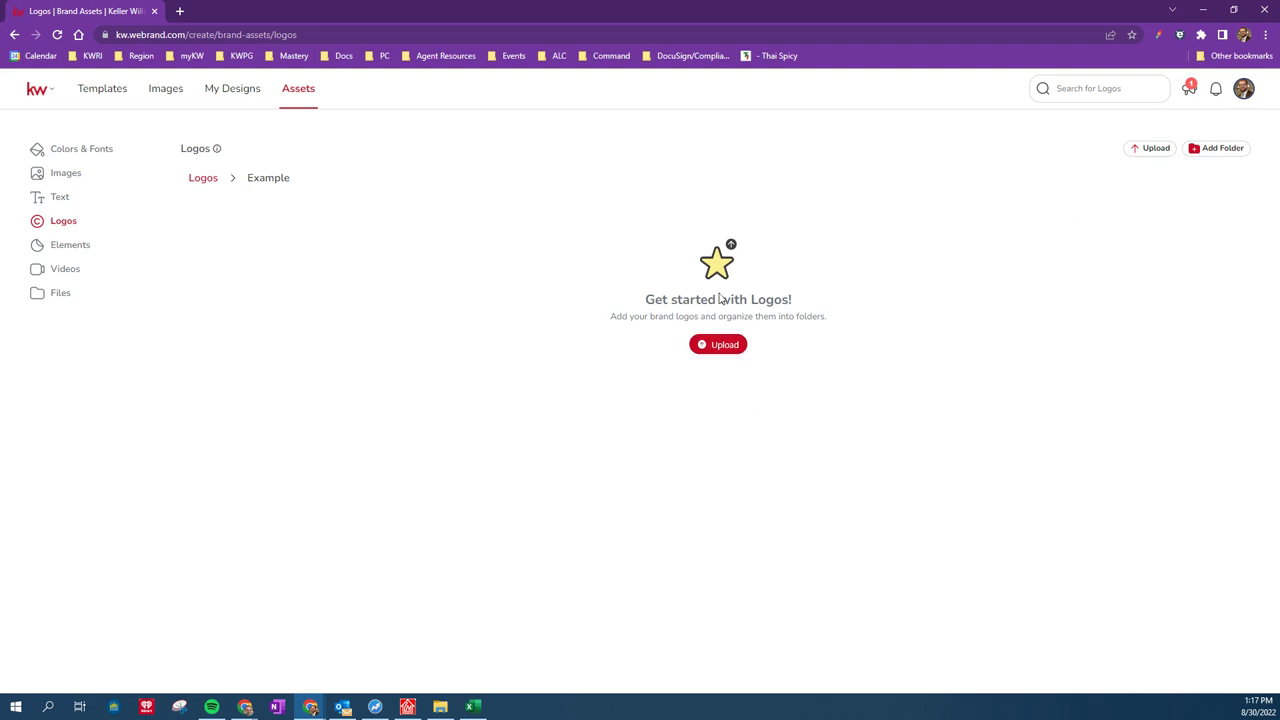
left_click(716, 346)
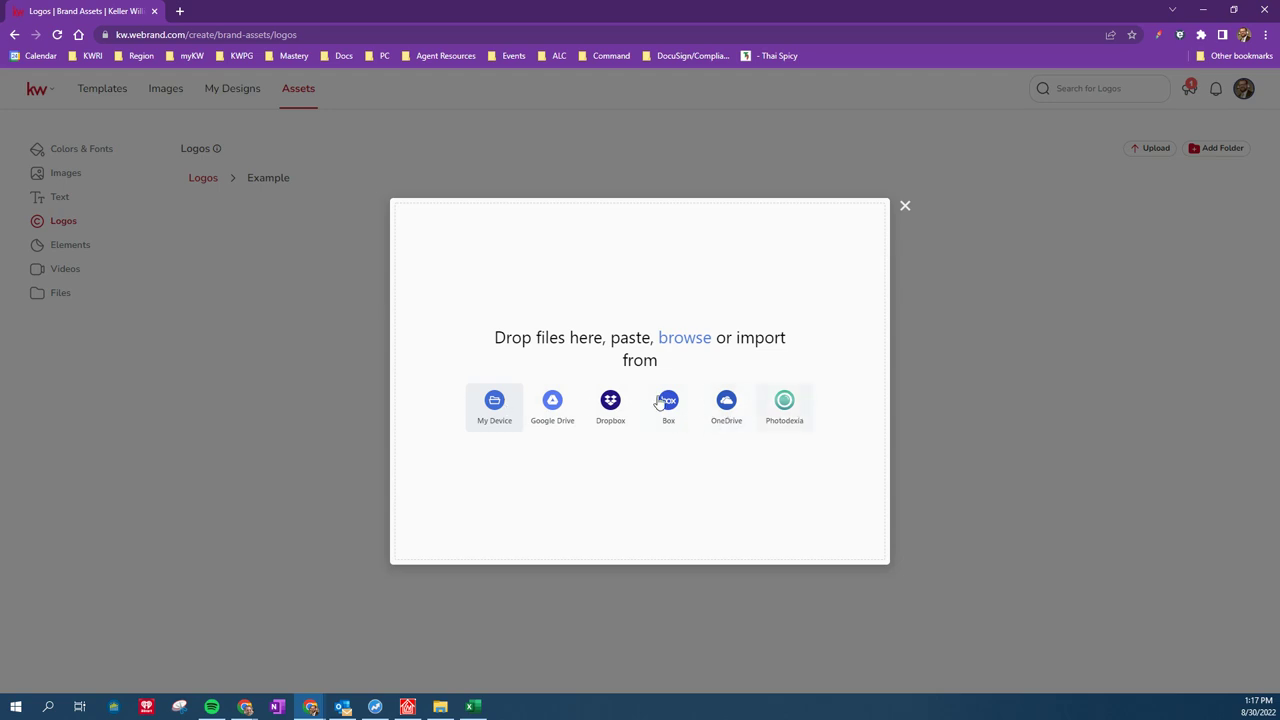
Extract the Logos zip in the ACTIVE Logos folder into a Logos folder
left_click(445, 710)
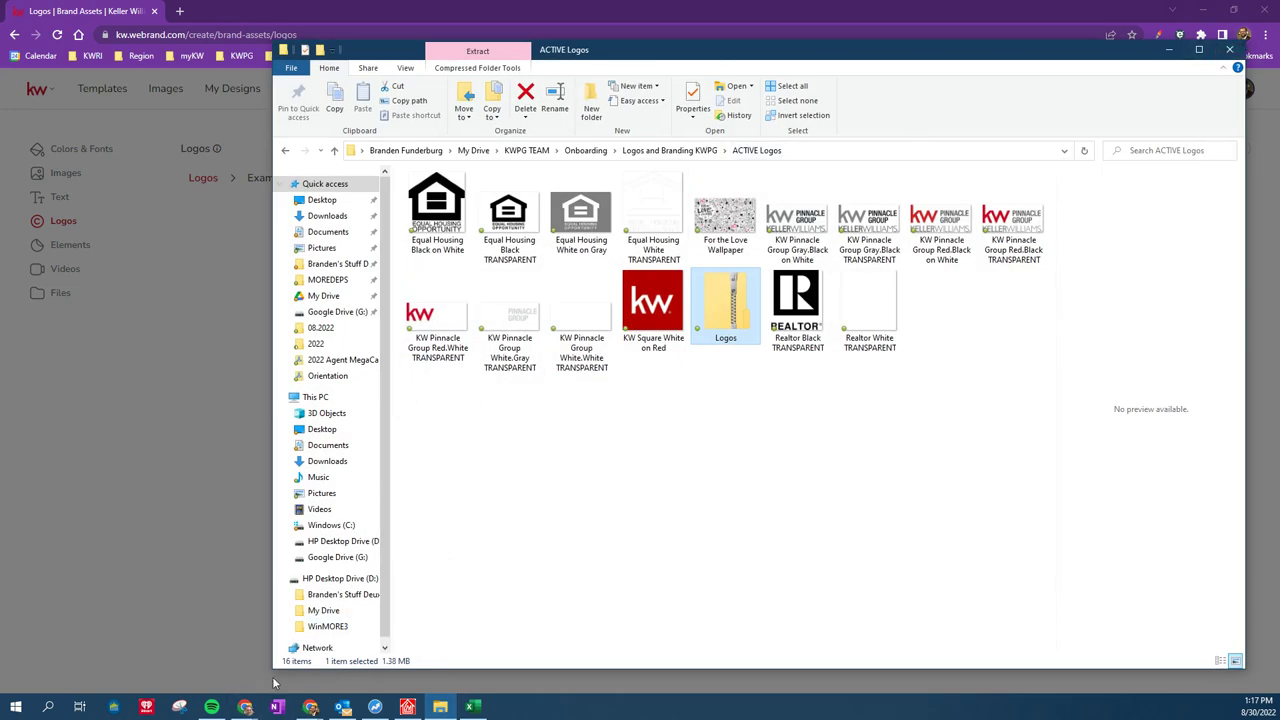
left_click_drag(268, 672, 650, 492)
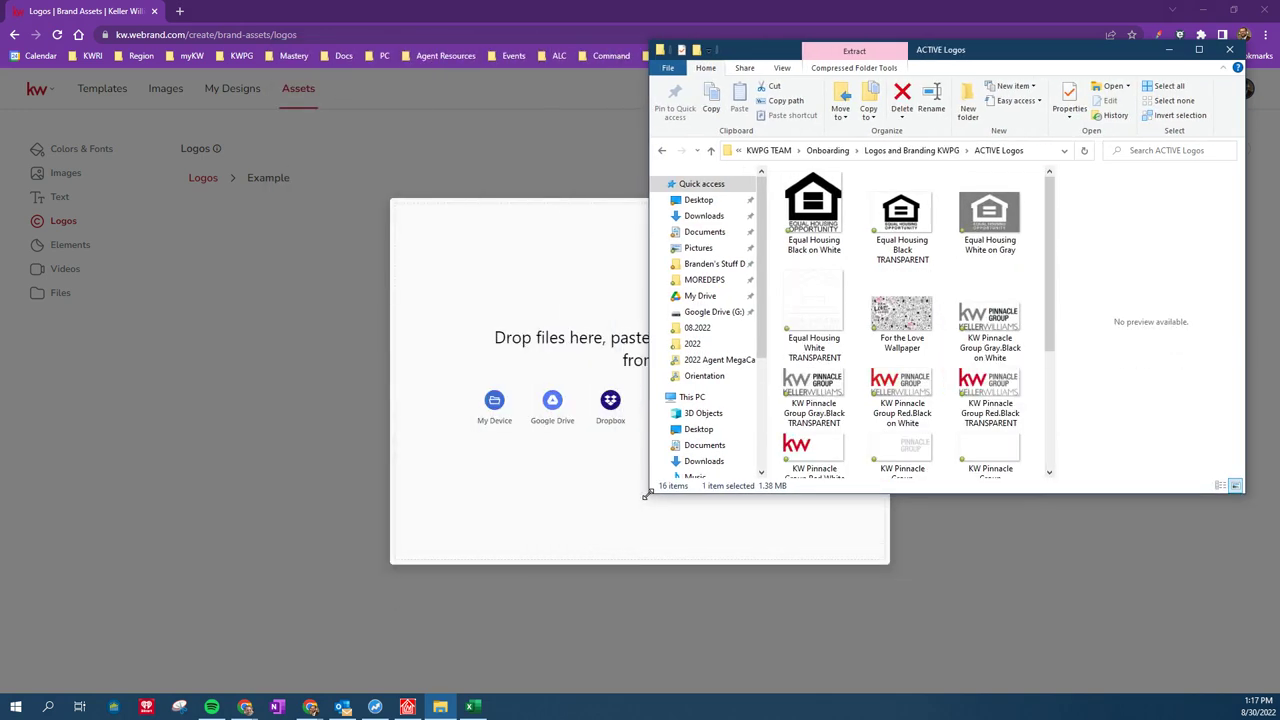
scroll(914, 366, "down", 2)
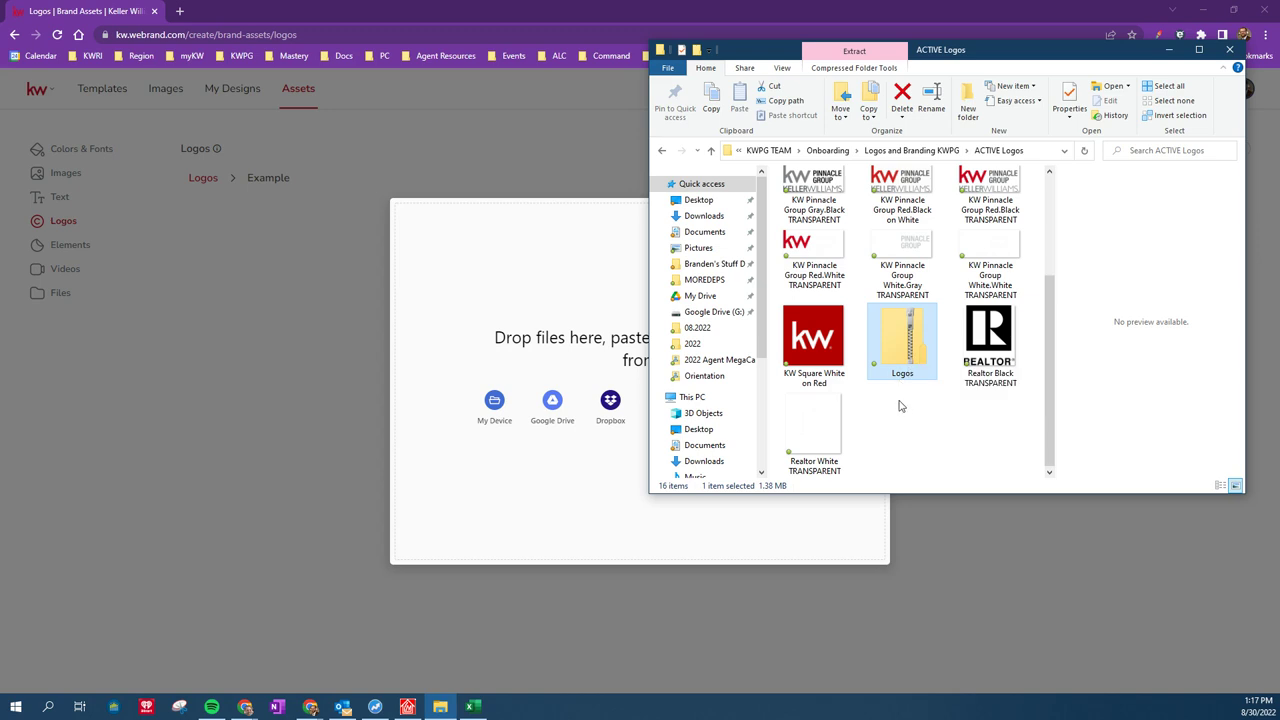
right_click(903, 337)
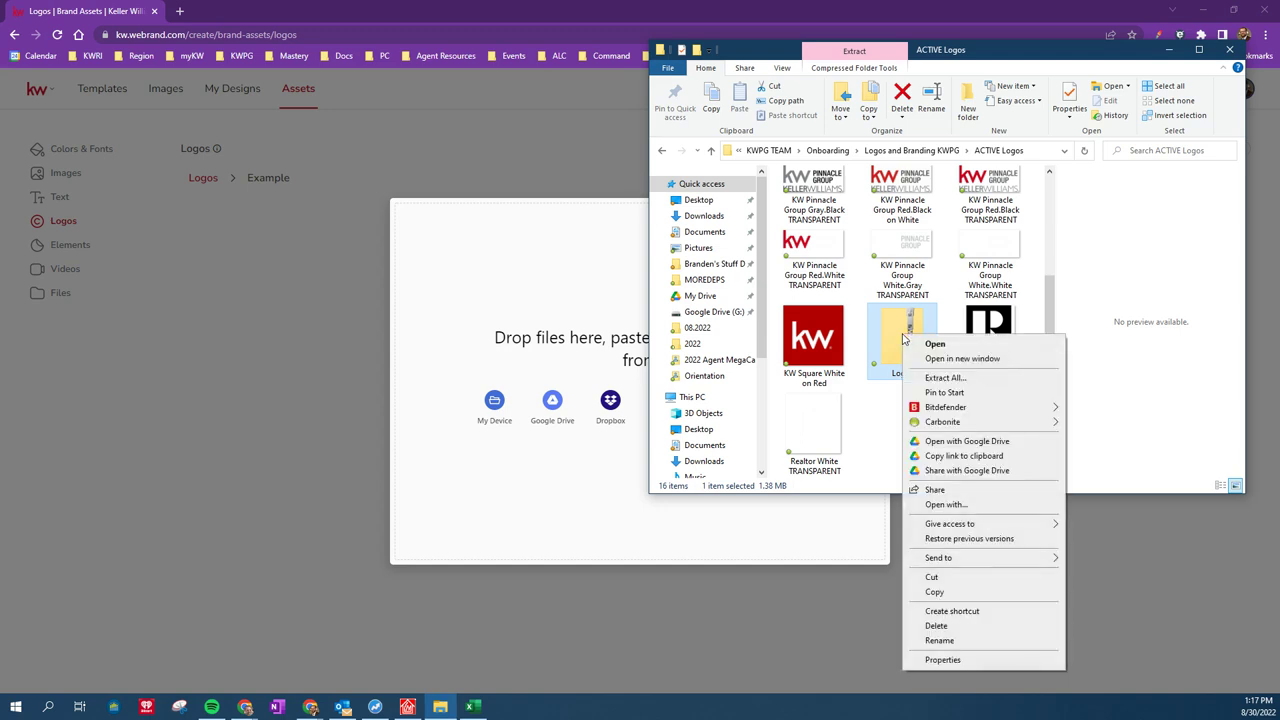
left_click(940, 378)
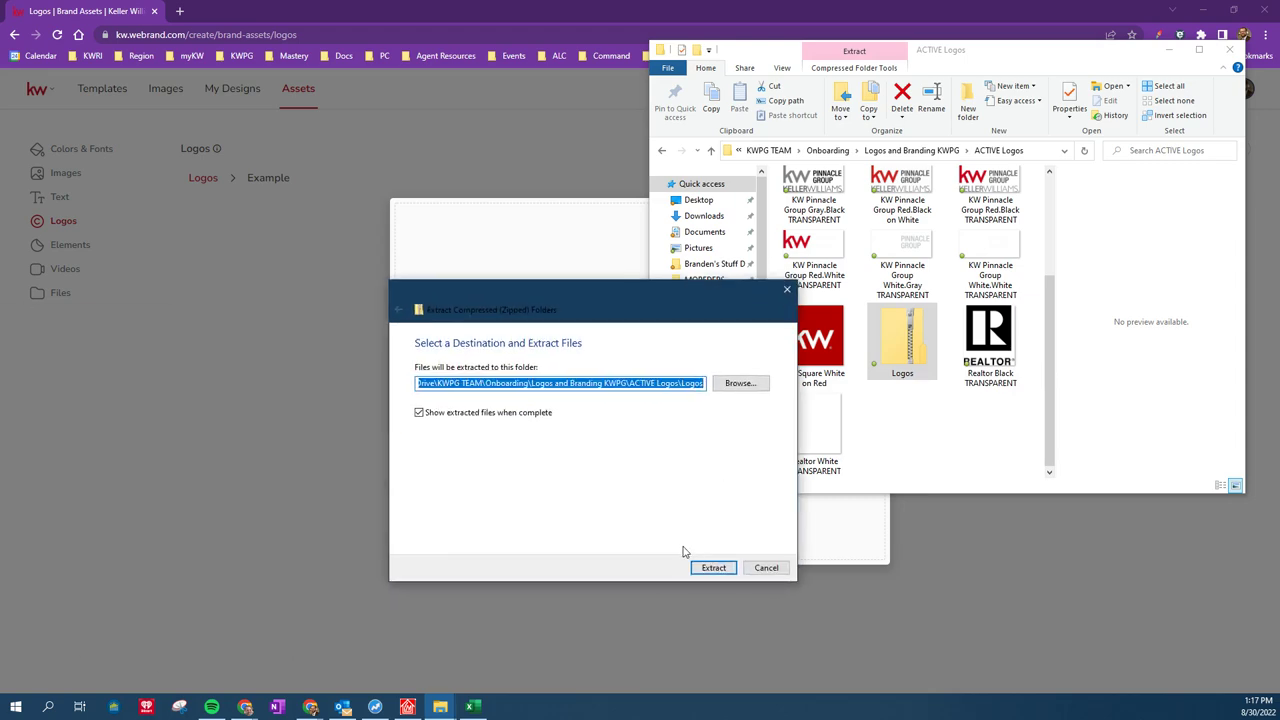
left_click(712, 567)
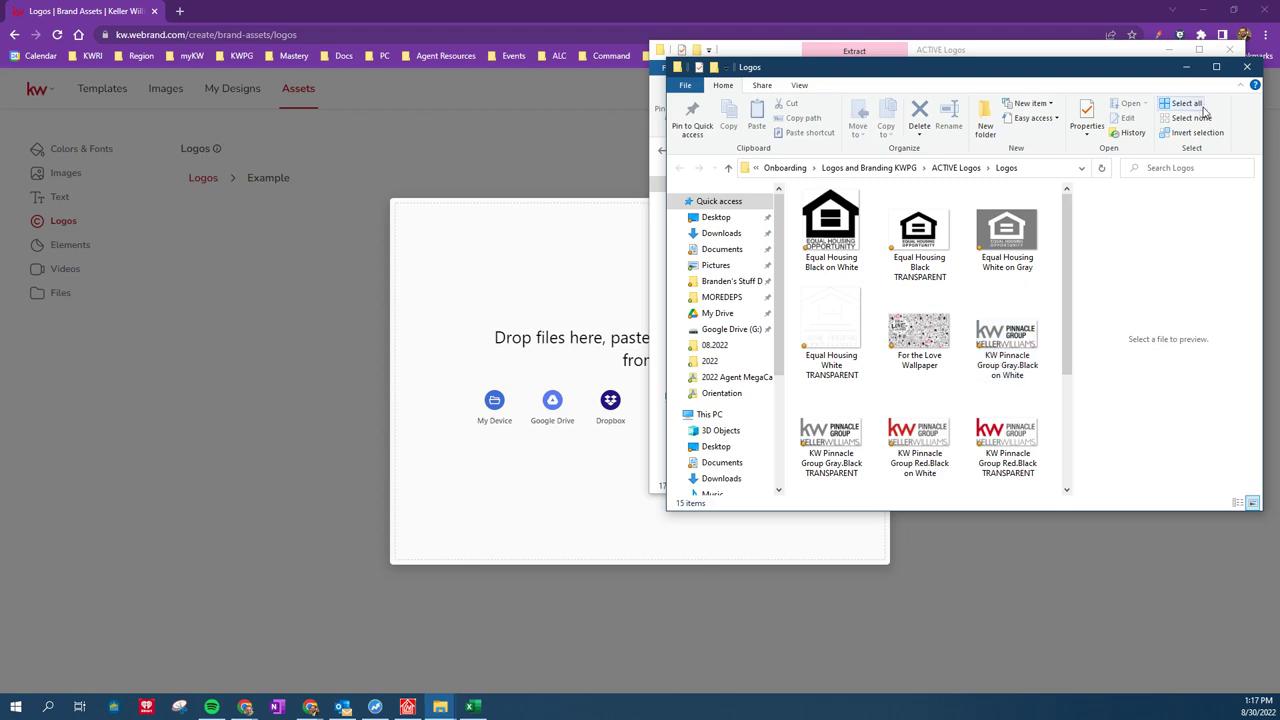
Close the extra Explorer window and open the extracted Logos folder
left_click_drag(1173, 83, 575, 244)
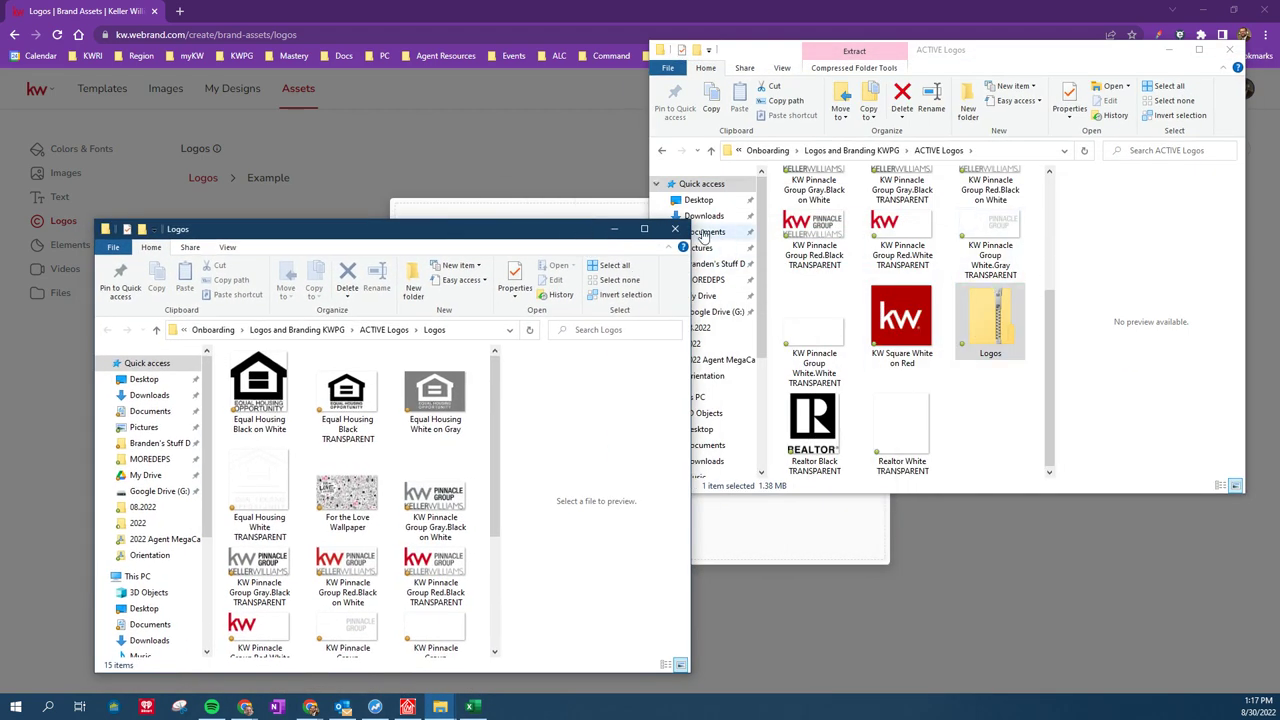
key("alt+F4")
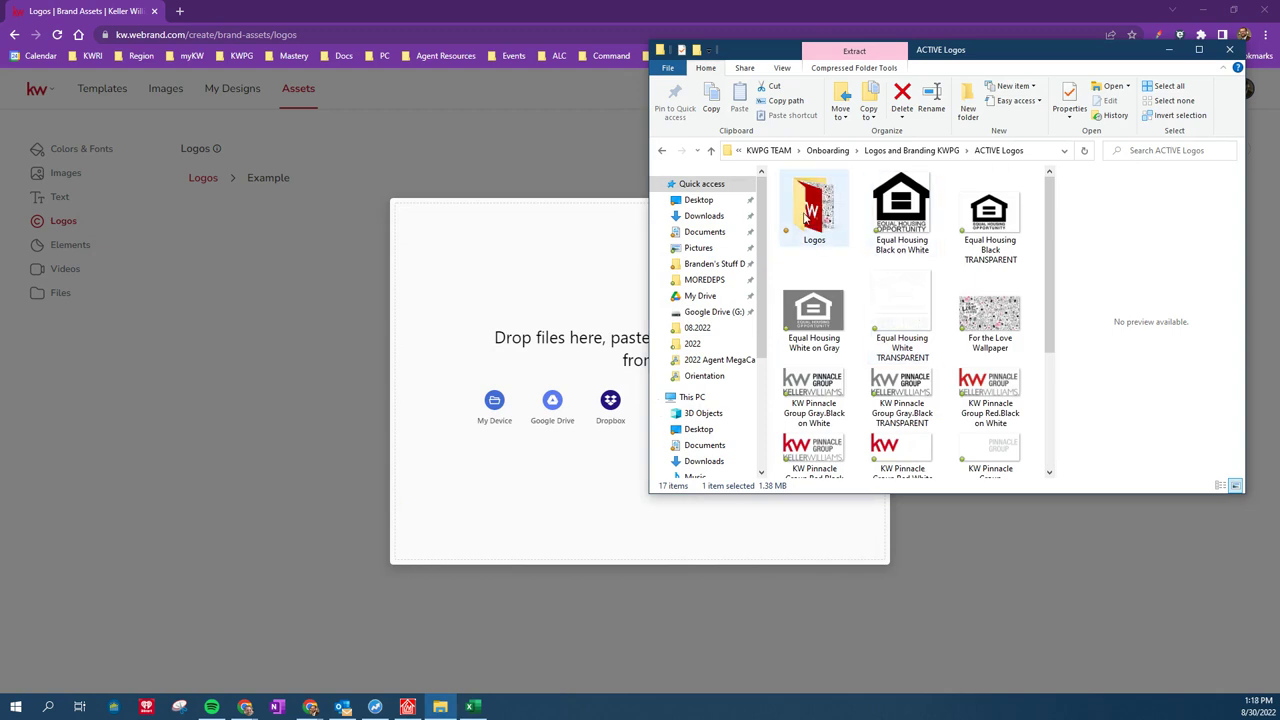
scroll(917, 385, "down", 3)
scroll(998, 322, "up", 3)
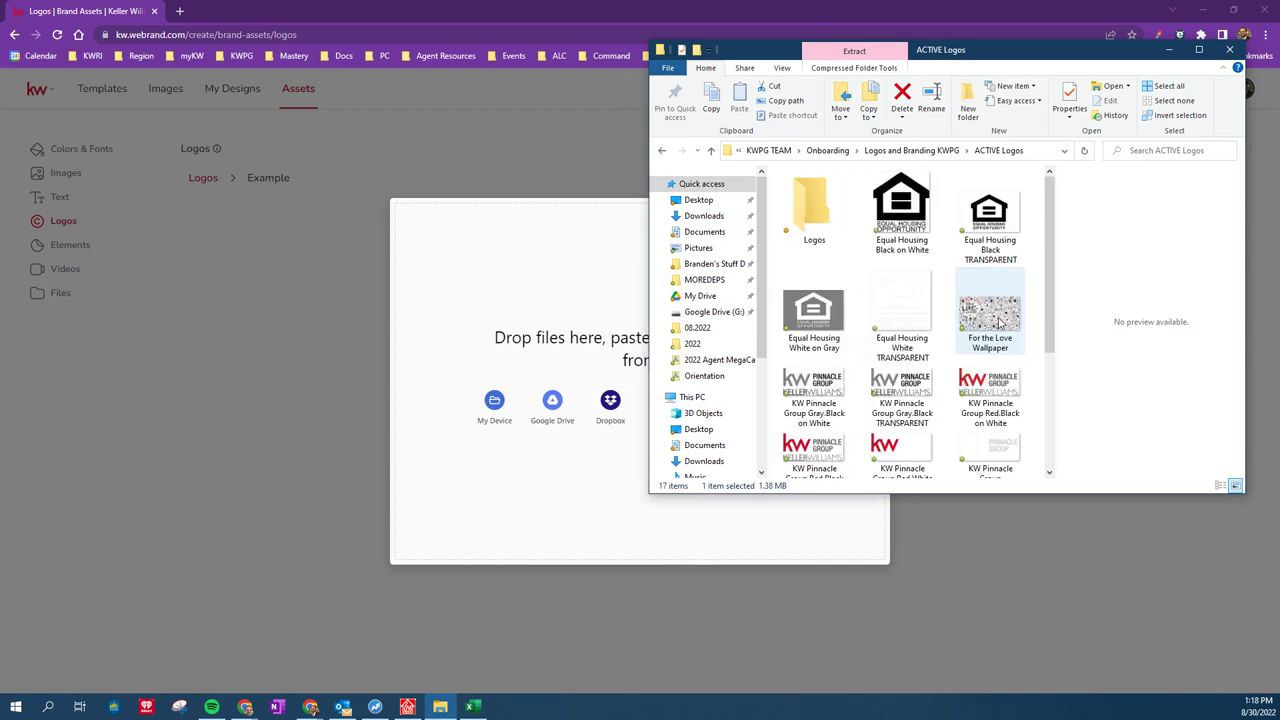
double_click(808, 201)
scroll(900, 250, "down", 3)
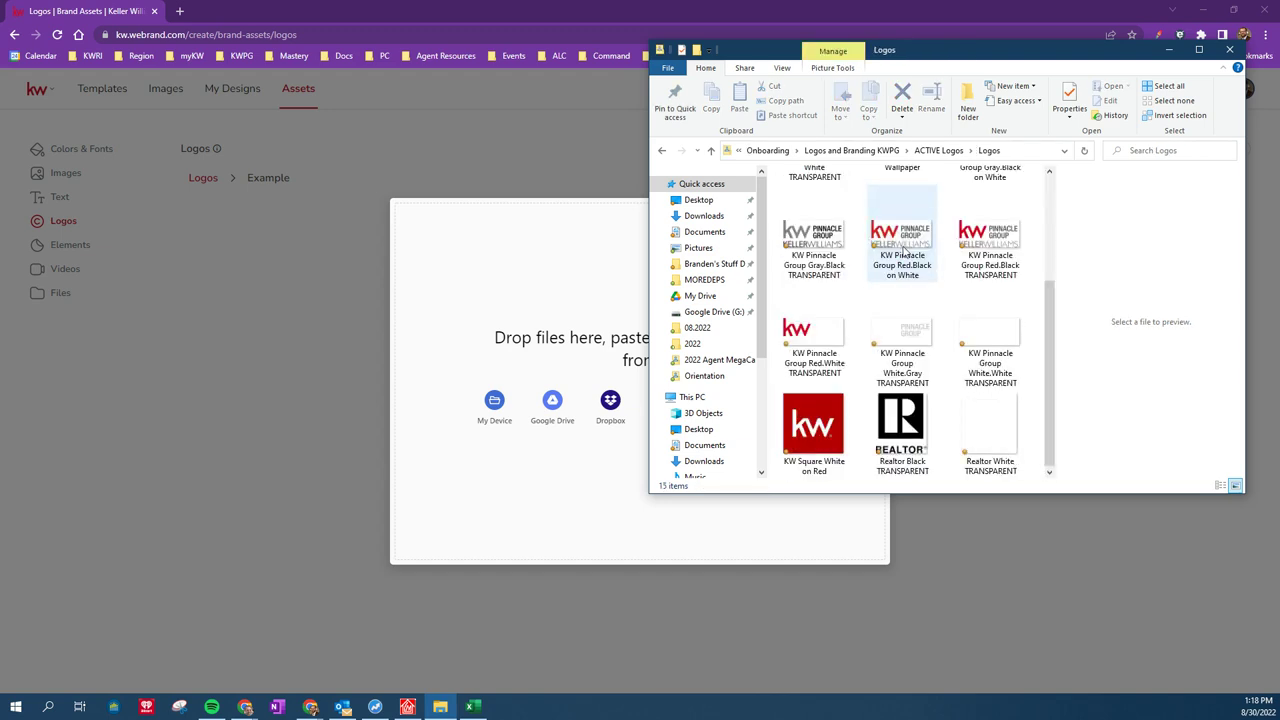
scroll(905, 255, "up", 3)
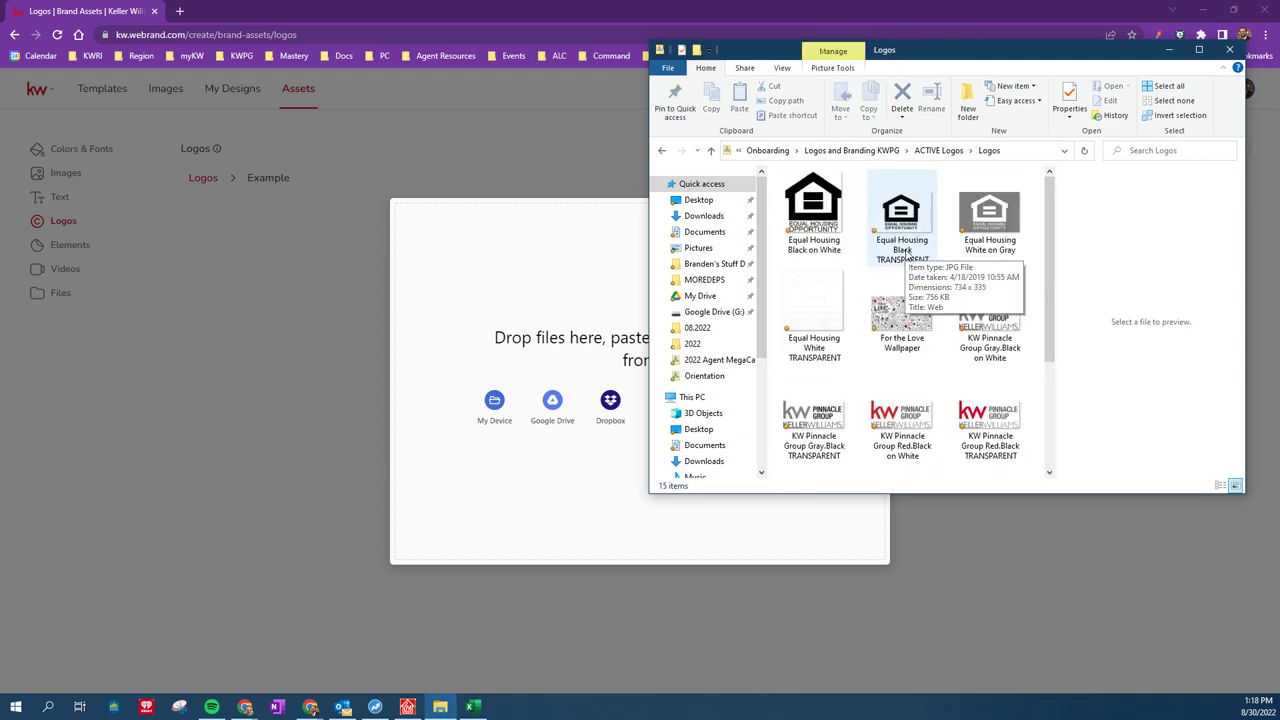
Select all 15 logo files, from Equal Housing Black on White to Realtor White TRANSPARENT
left_click(815, 215)
scroll(851, 236, "down", 3)
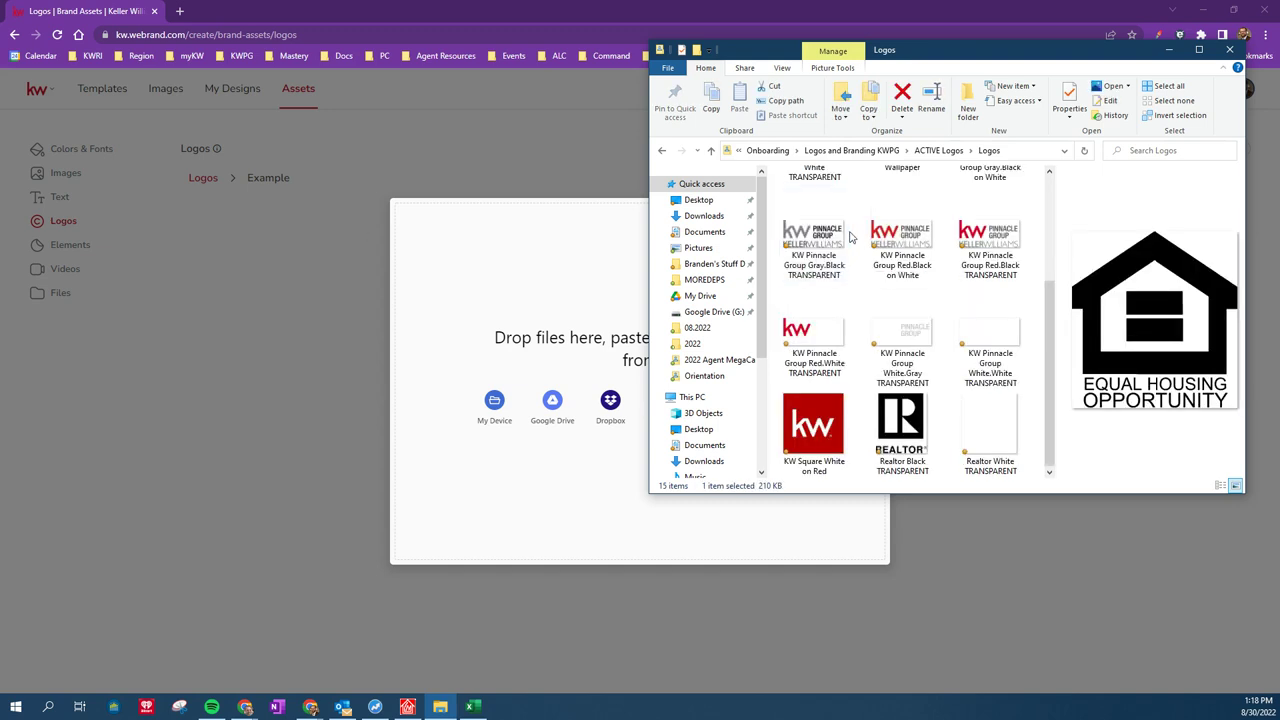
left_click(981, 416)
key("Caps_Lock")
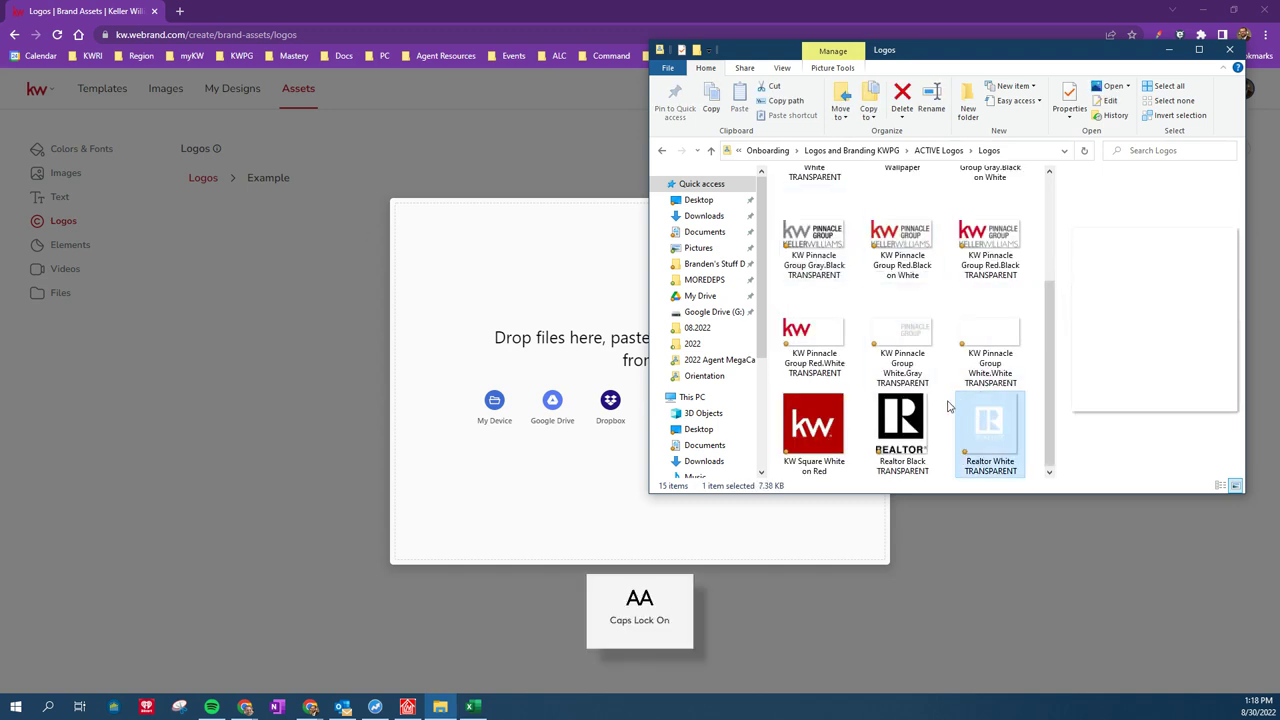
scroll(948, 400, "up", 3)
left_click(835, 238, "shift")
scroll(853, 272, "down", 3)
scroll(853, 272, "up", 3)
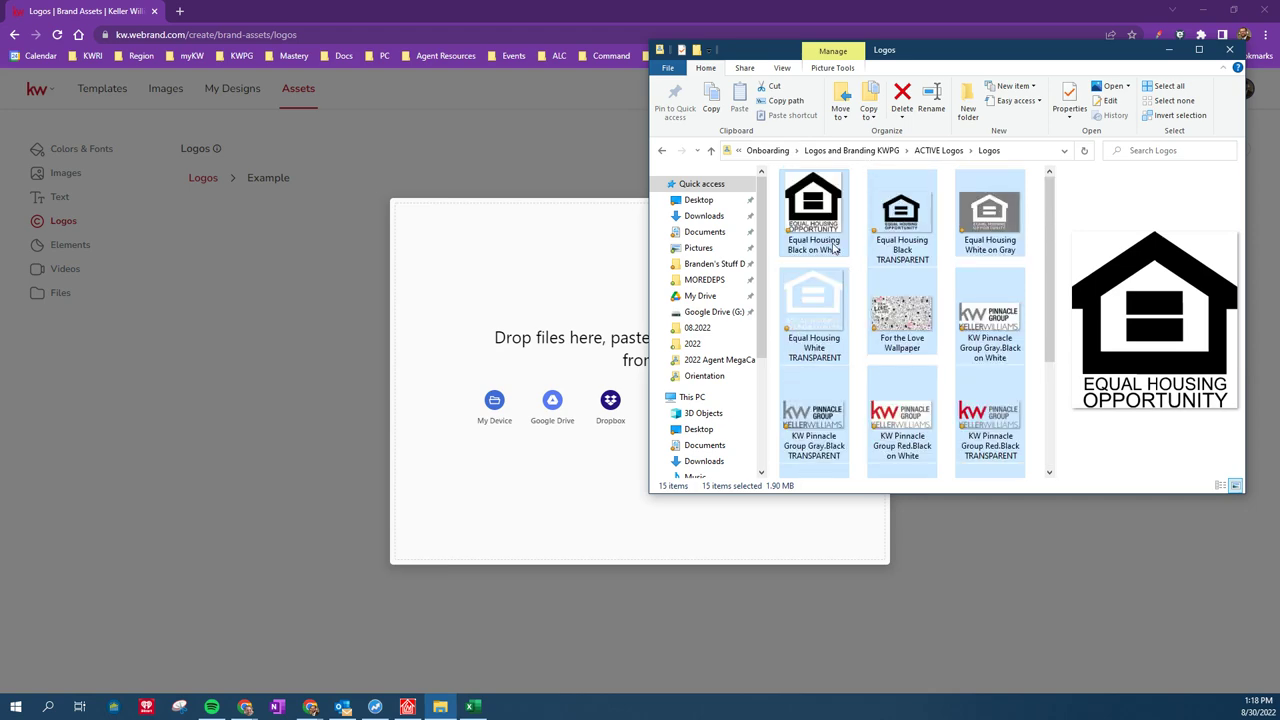
Drop the 15 selected logo files into the upload area and upload them to Example
left_click_drag(816, 224, 552, 334)
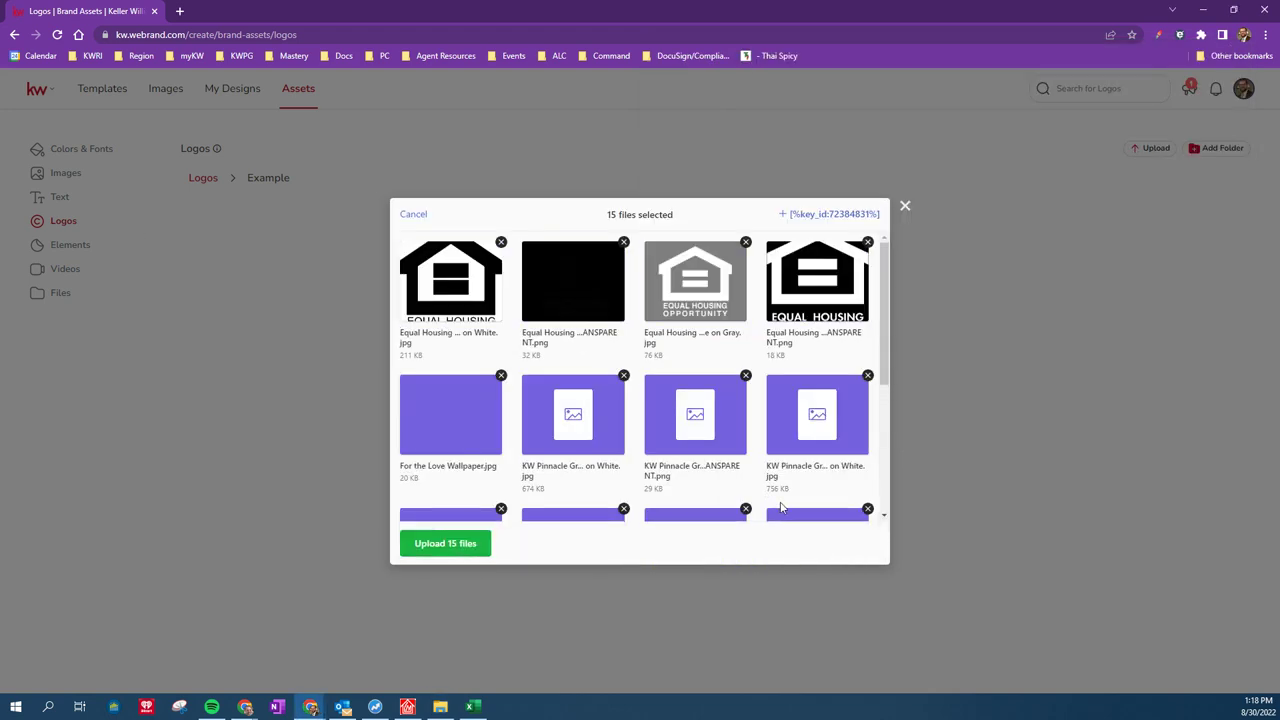
scroll(670, 427, "down", 3)
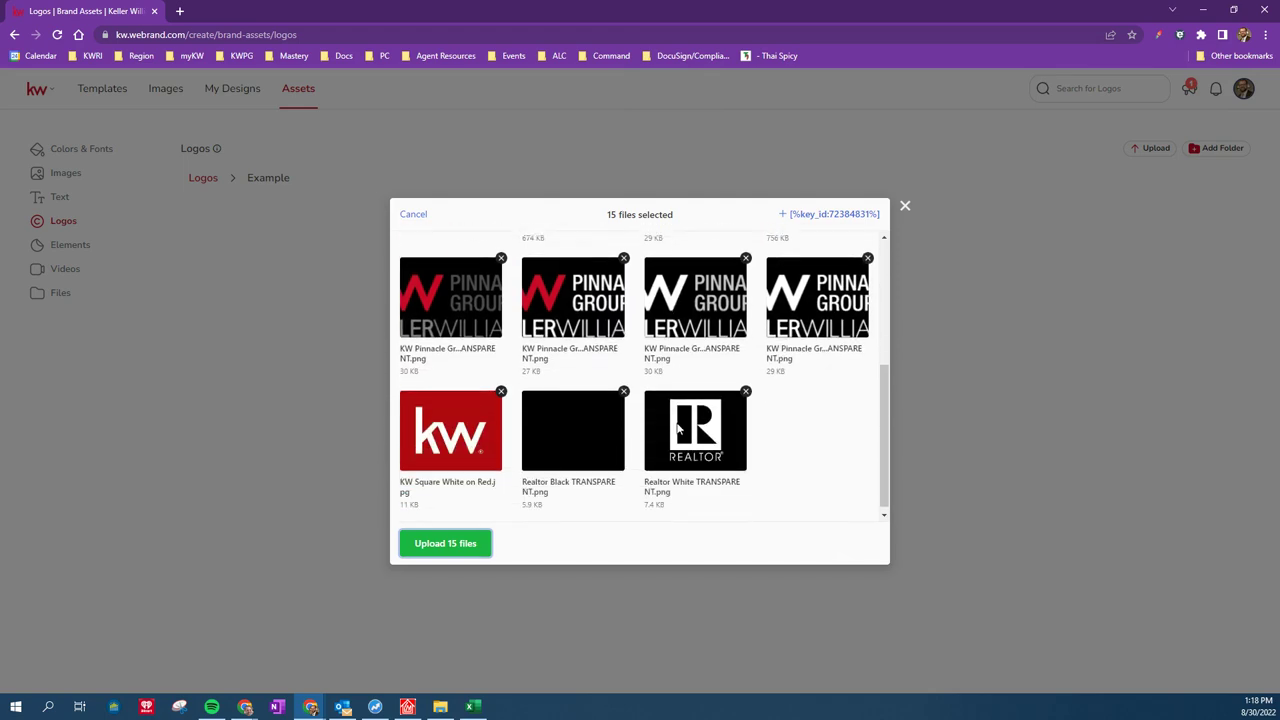
scroll(665, 440, "up", 3)
scroll(645, 480, "down", 3)
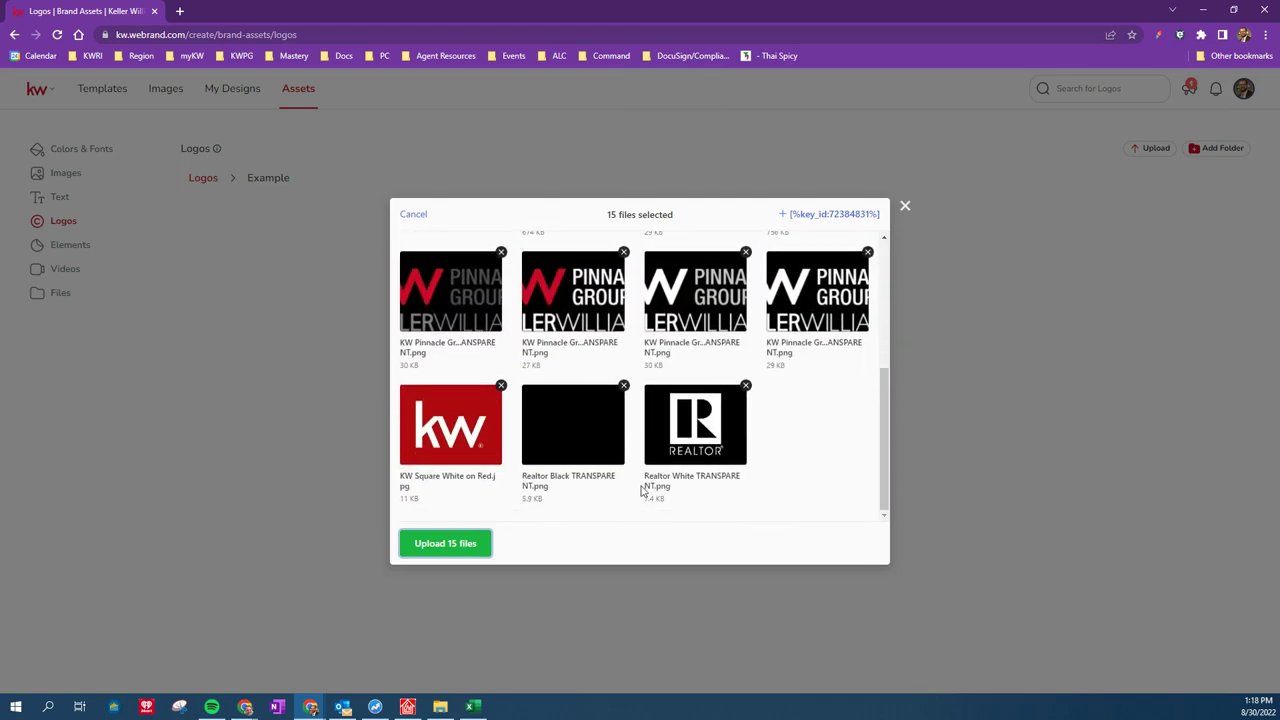
left_click(446, 548)
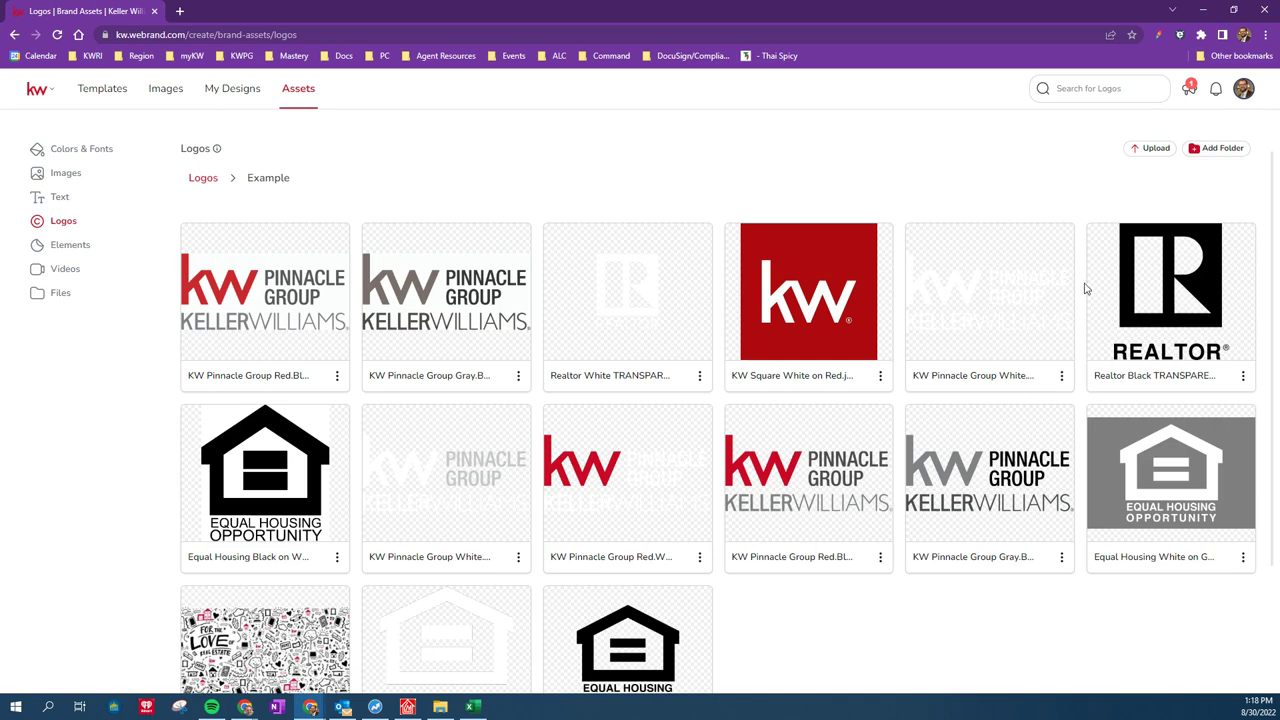
scroll(700, 462, "down", 1)
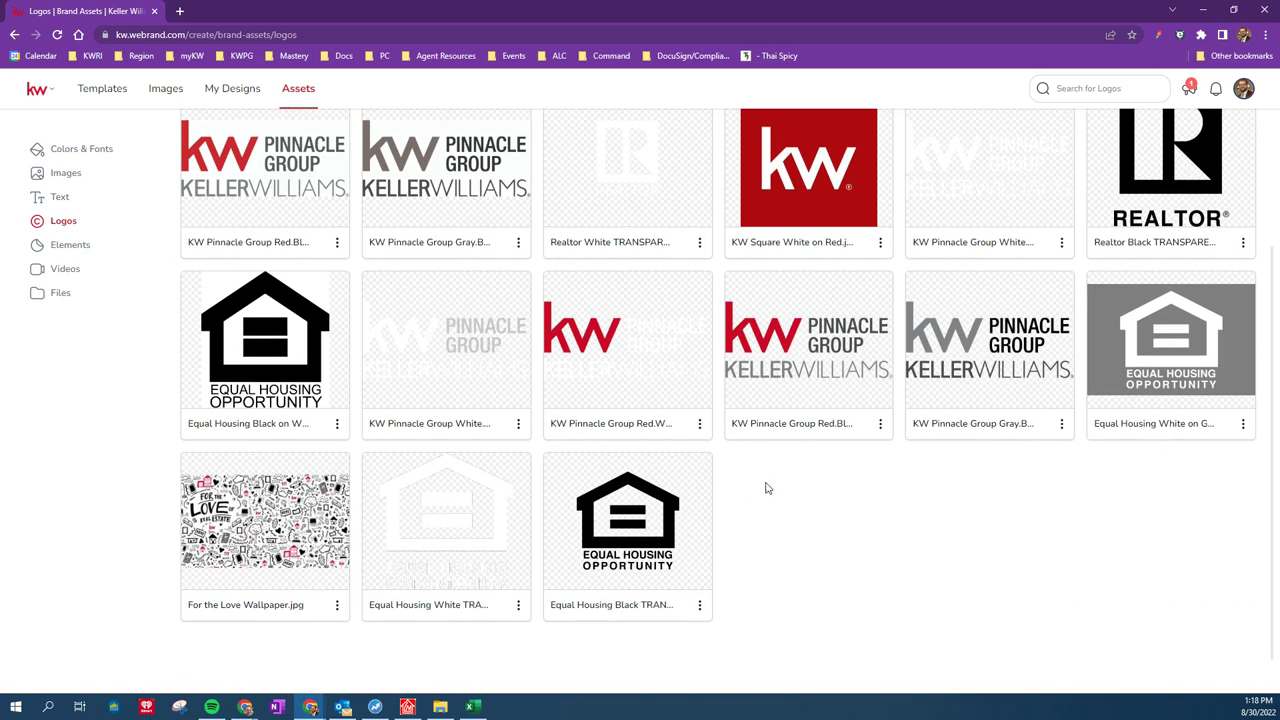
scroll(800, 500, "up", 1)
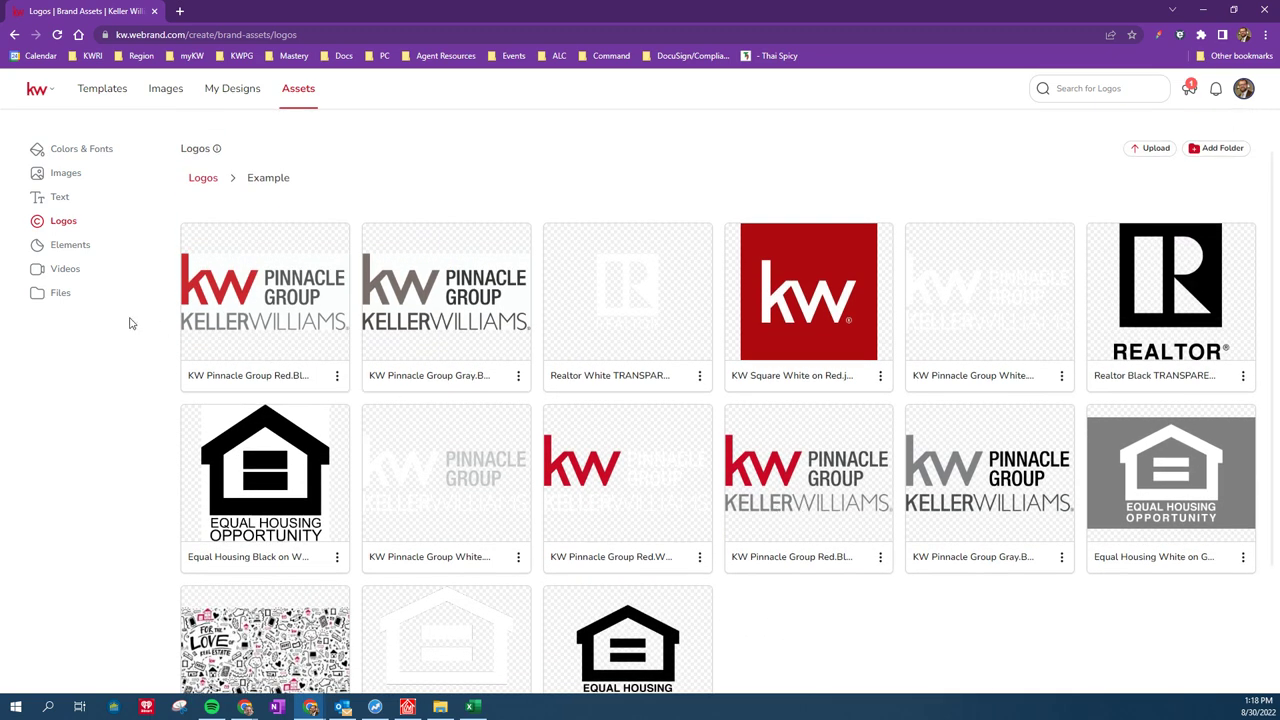
Browse the Text, Images and Colors & Fonts assets, then return to the Keller Williams templates home
left_click(62, 198)
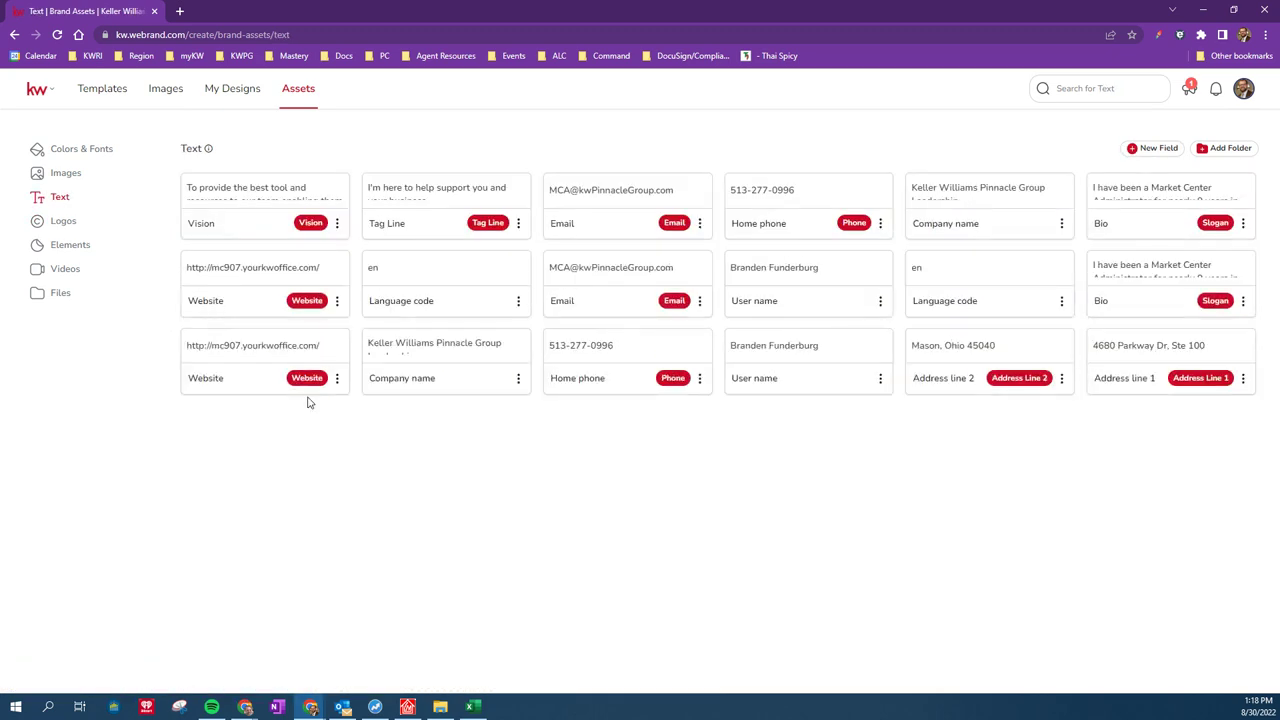
left_click(64, 174)
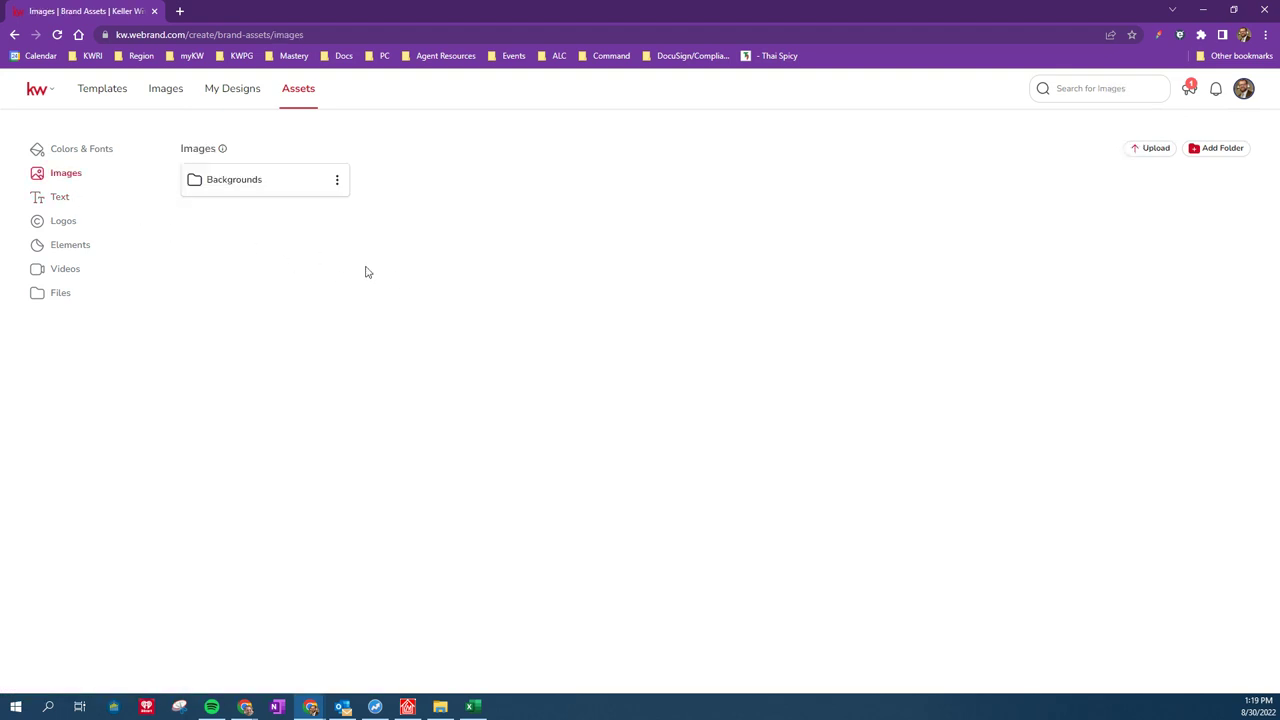
left_click(96, 150)
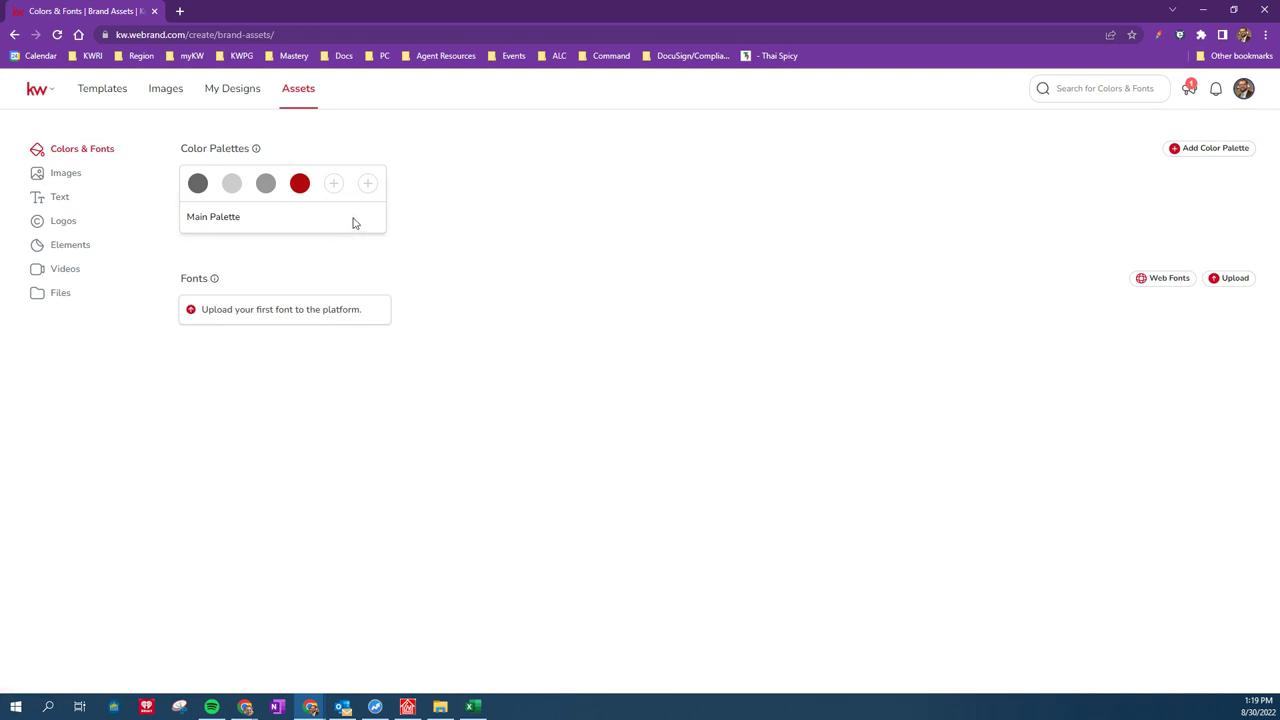
left_click(40, 92)
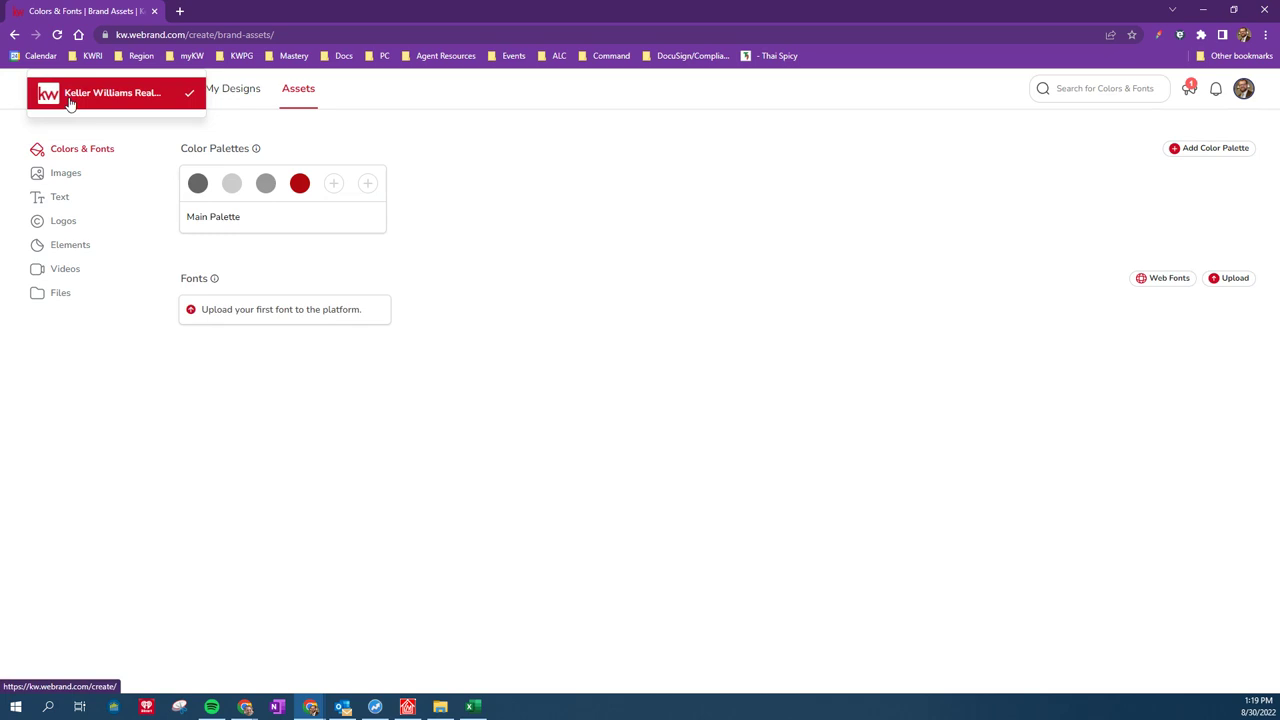
left_click(106, 98)
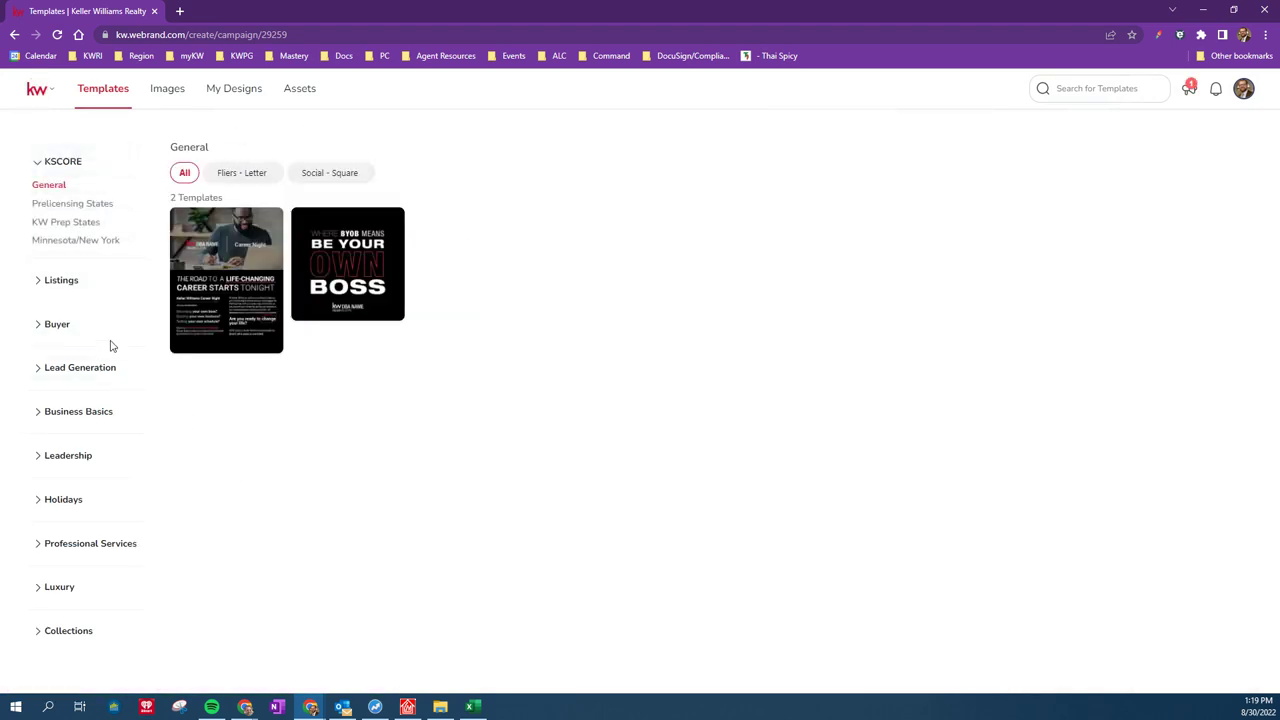
Open the Be Your Own Boss template and show the Example folder's logos in the Logos panel
left_click(389, 224)
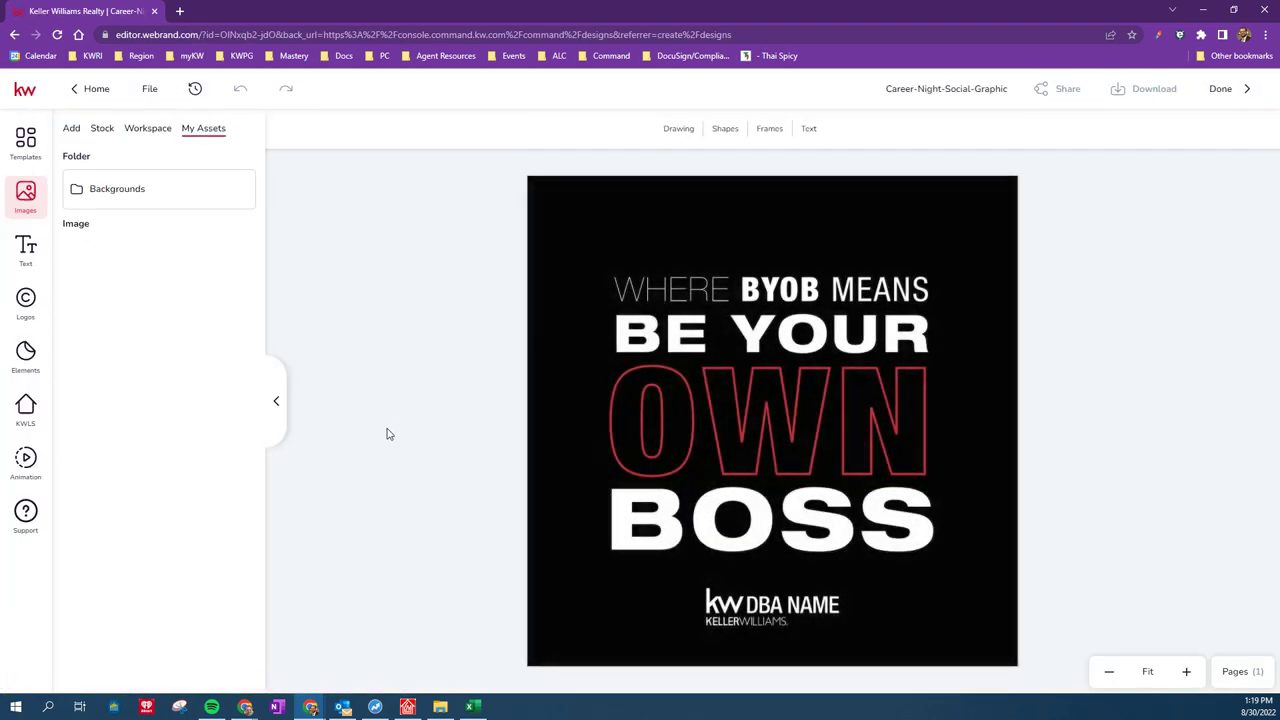
left_click(25, 297)
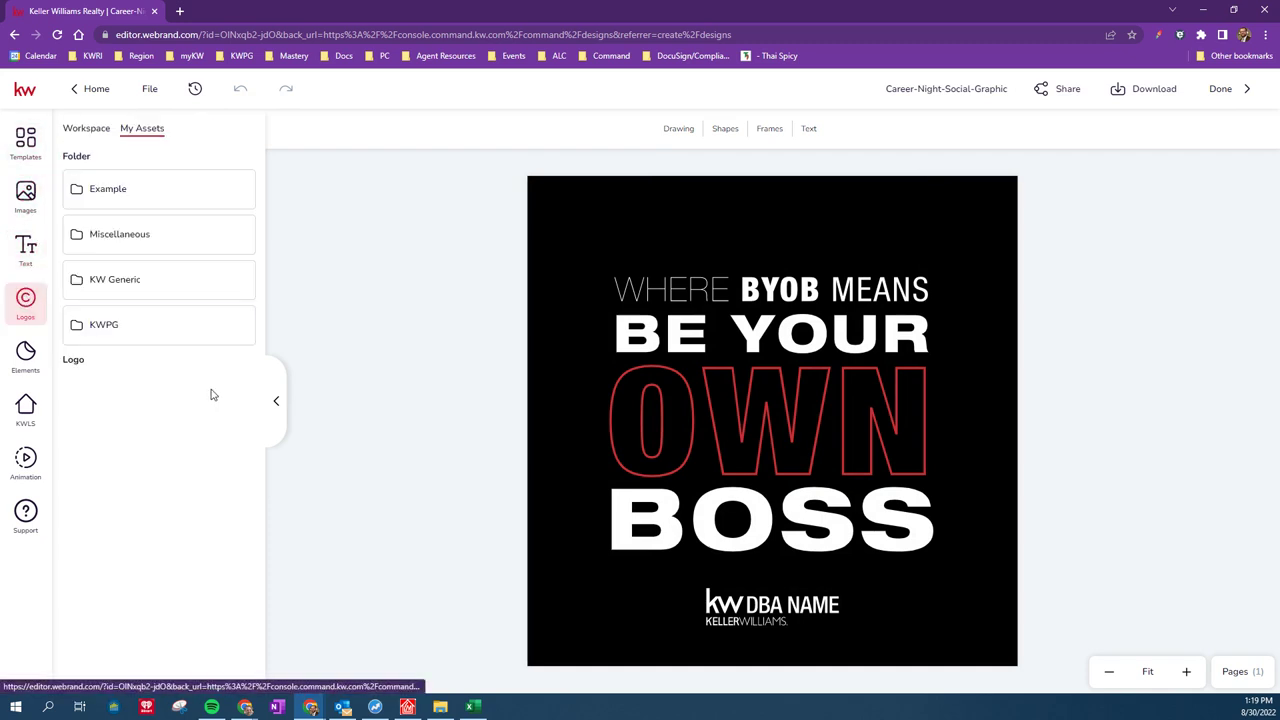
left_click(128, 189)
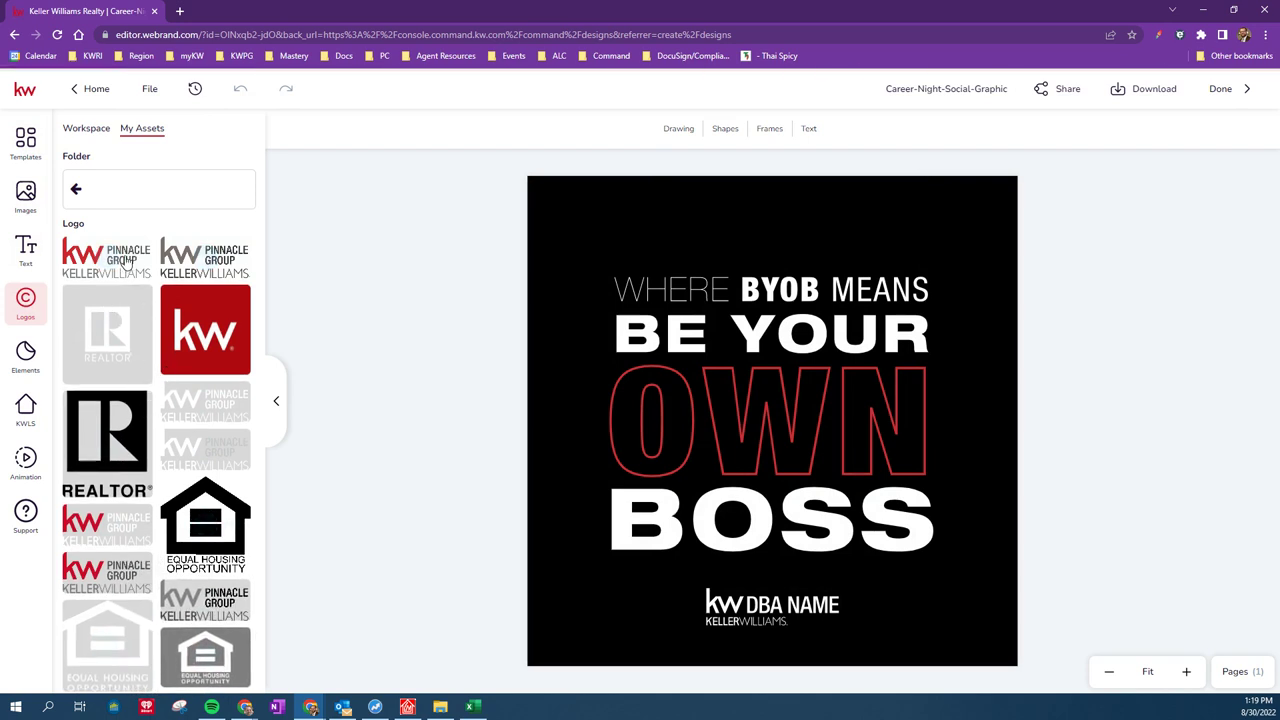
scroll(175, 385, "down", 1)
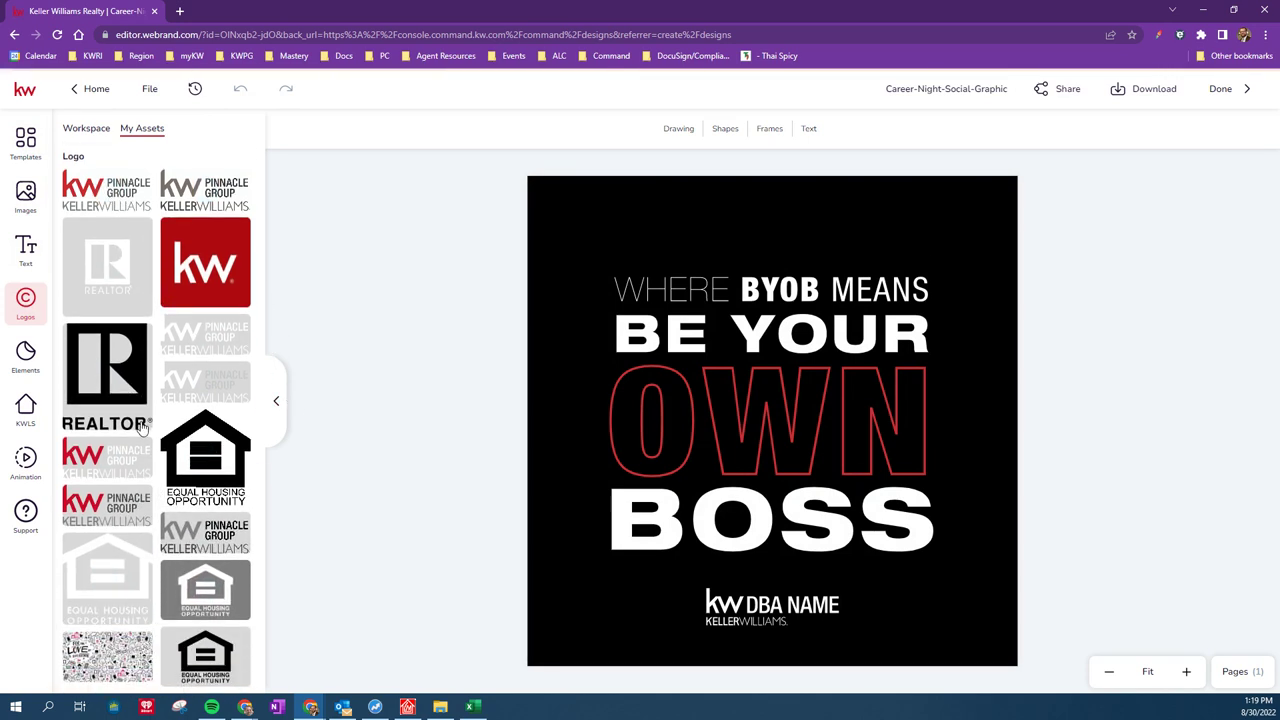
scroll(175, 385, "up", 1)
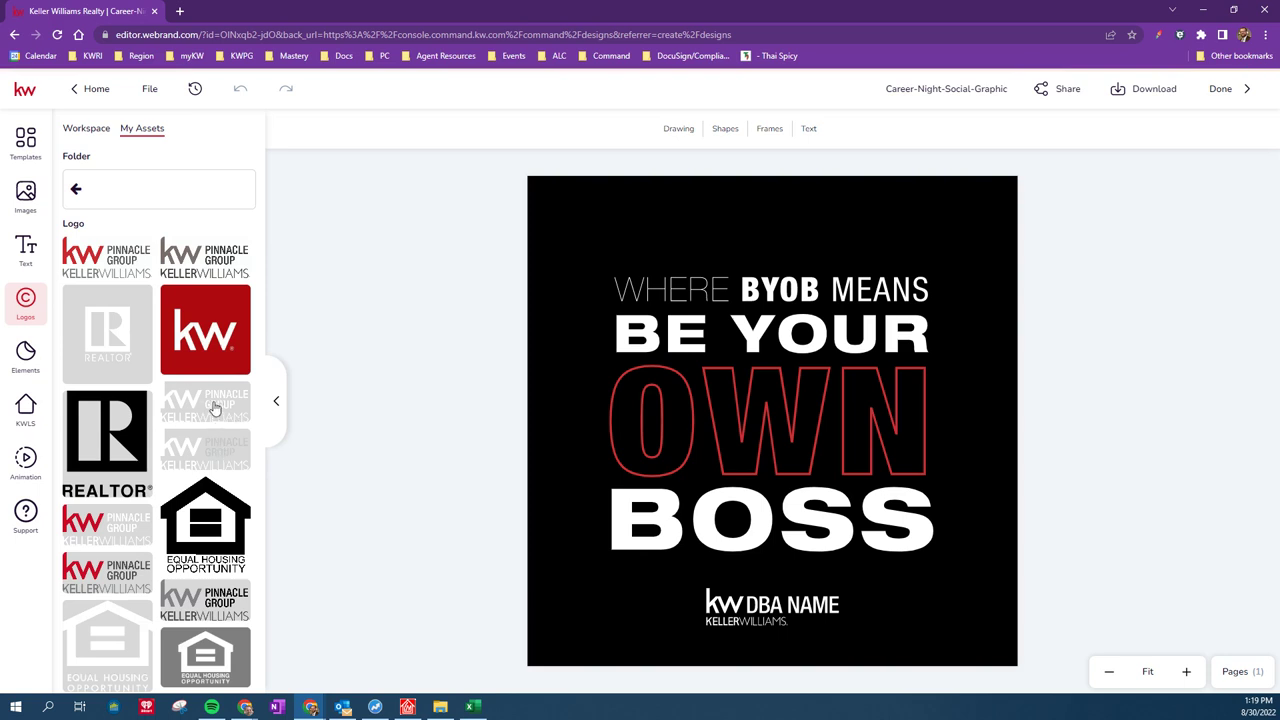
left_click(228, 520)
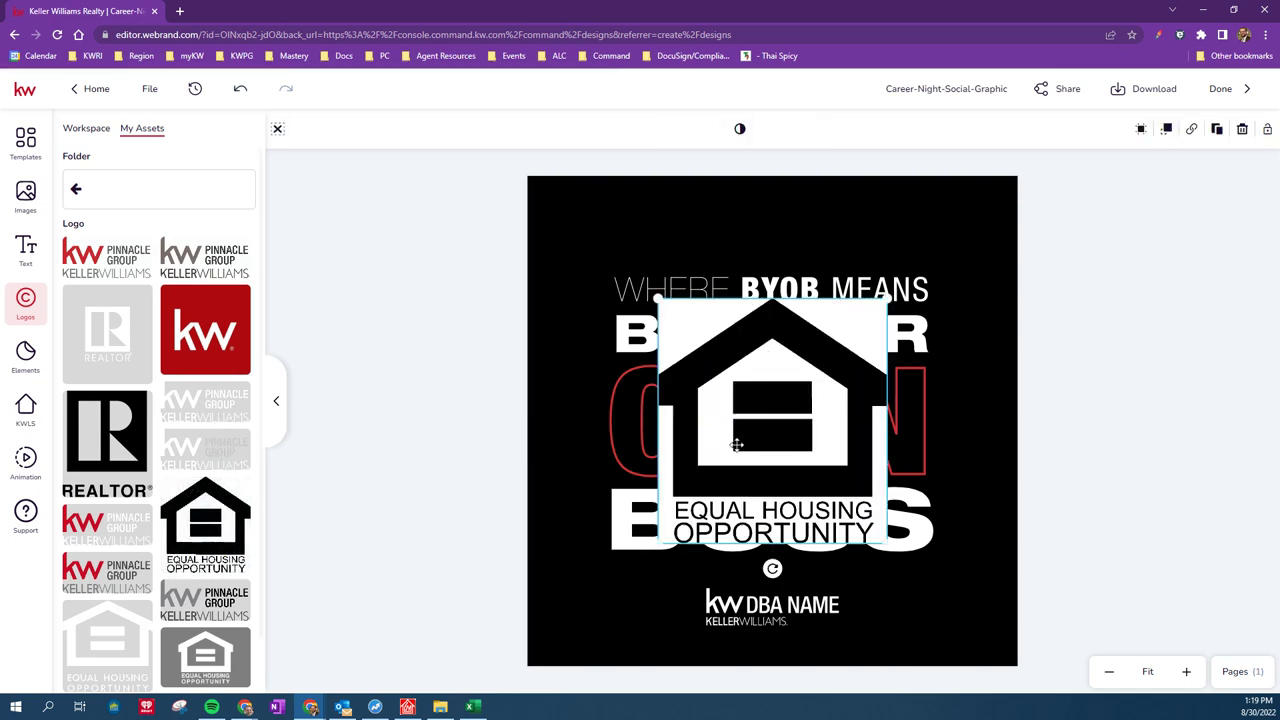
key("Delete")
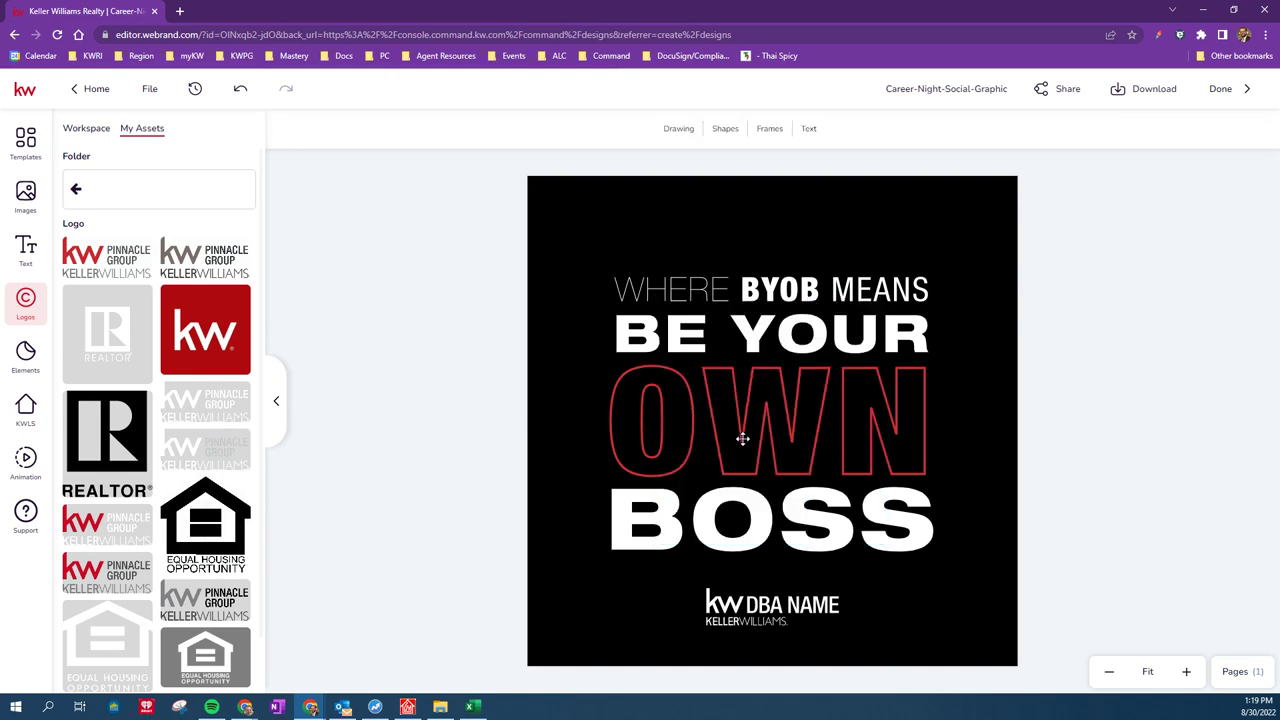
scroll(175, 495, "down", 1)
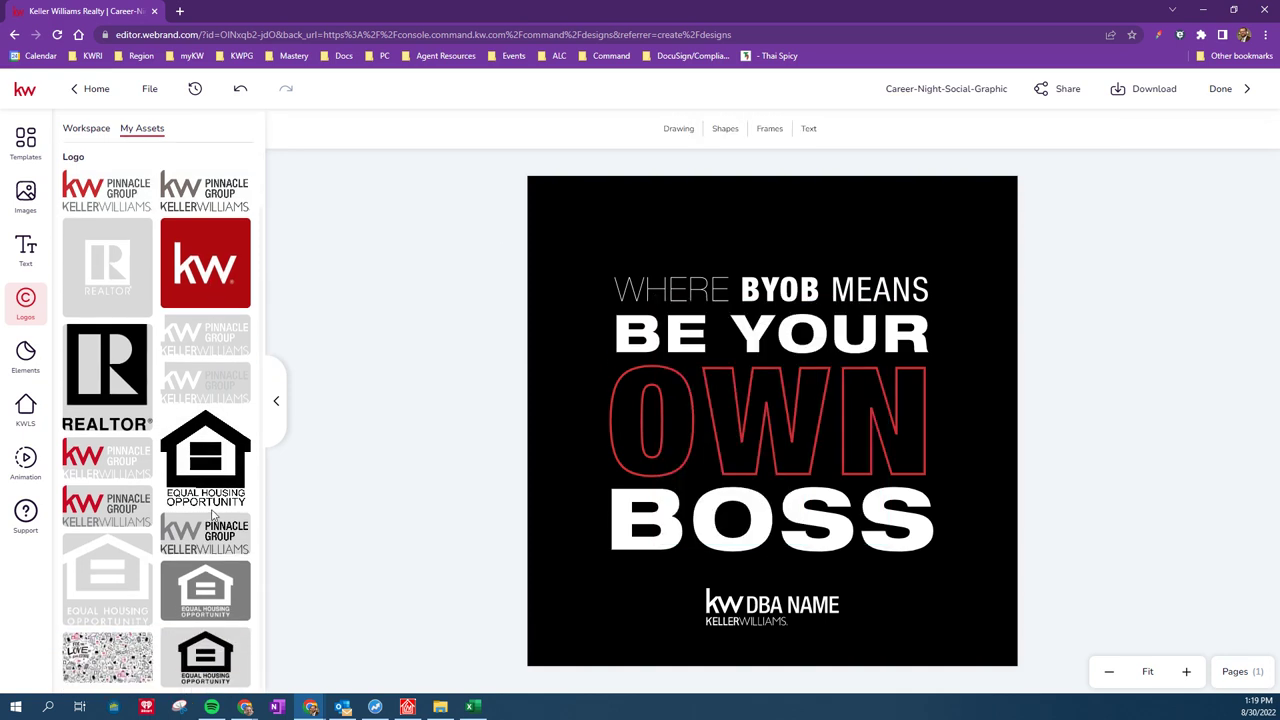
scroll(175, 490, "up", 1)
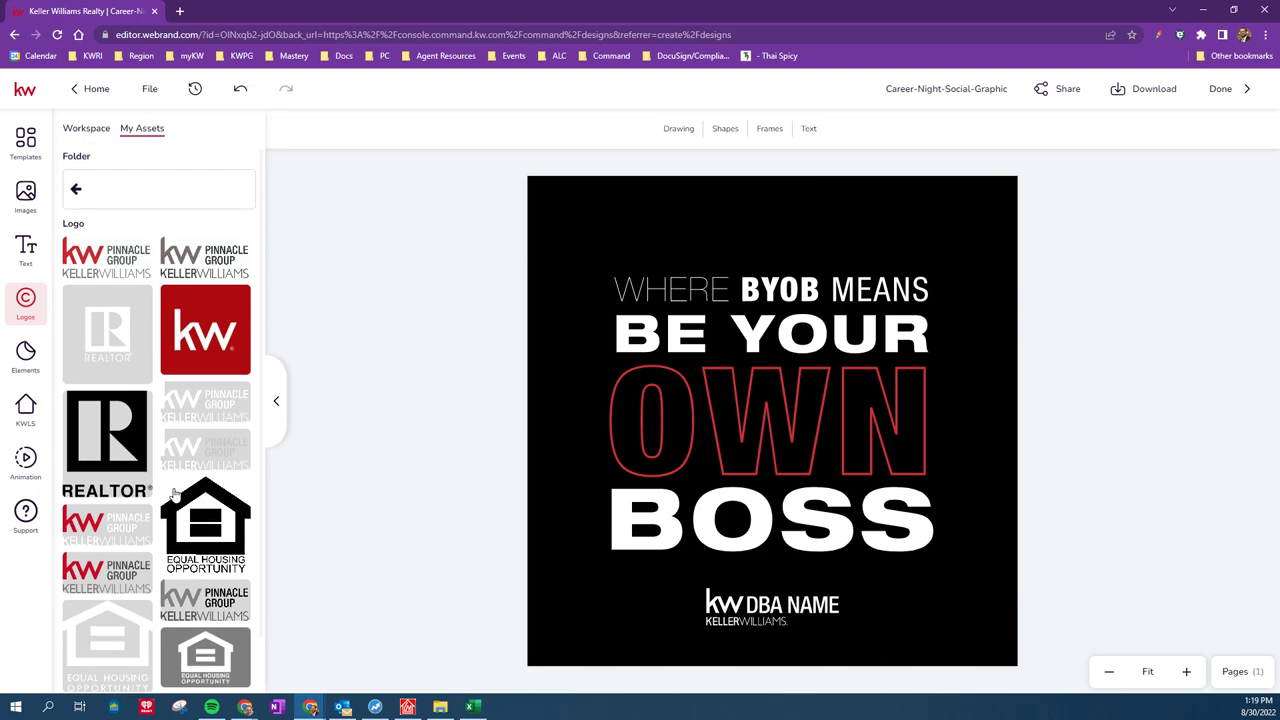